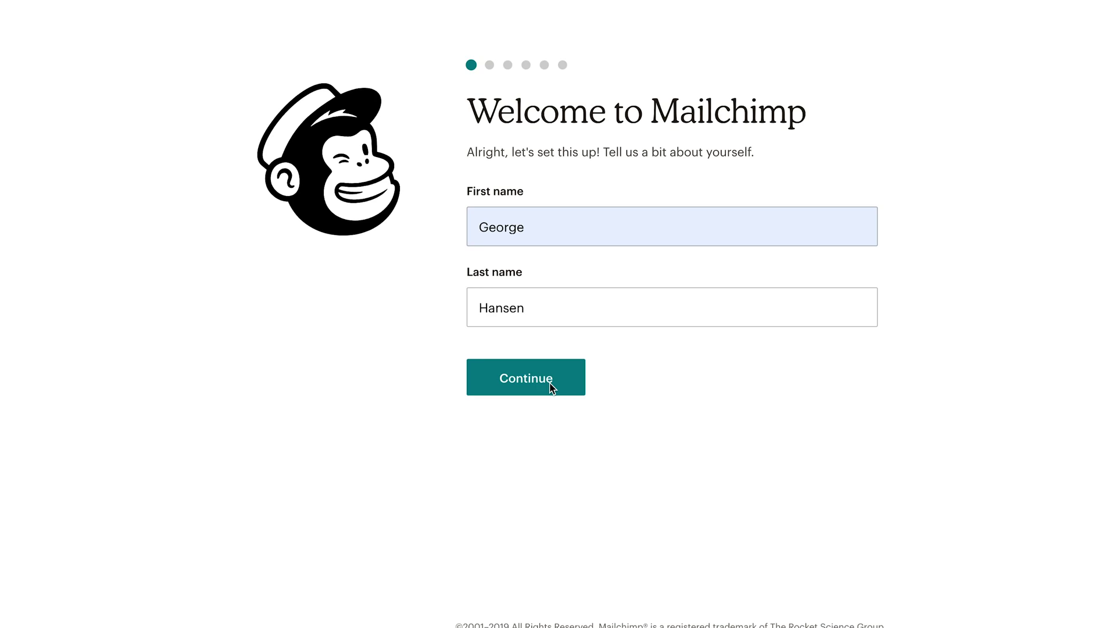
# Finish Mailchimp account setup with business name 'George's Jungle Gym Fitness' and website GeorgeJFGFitness.com
pyautogui.click(559, 387)
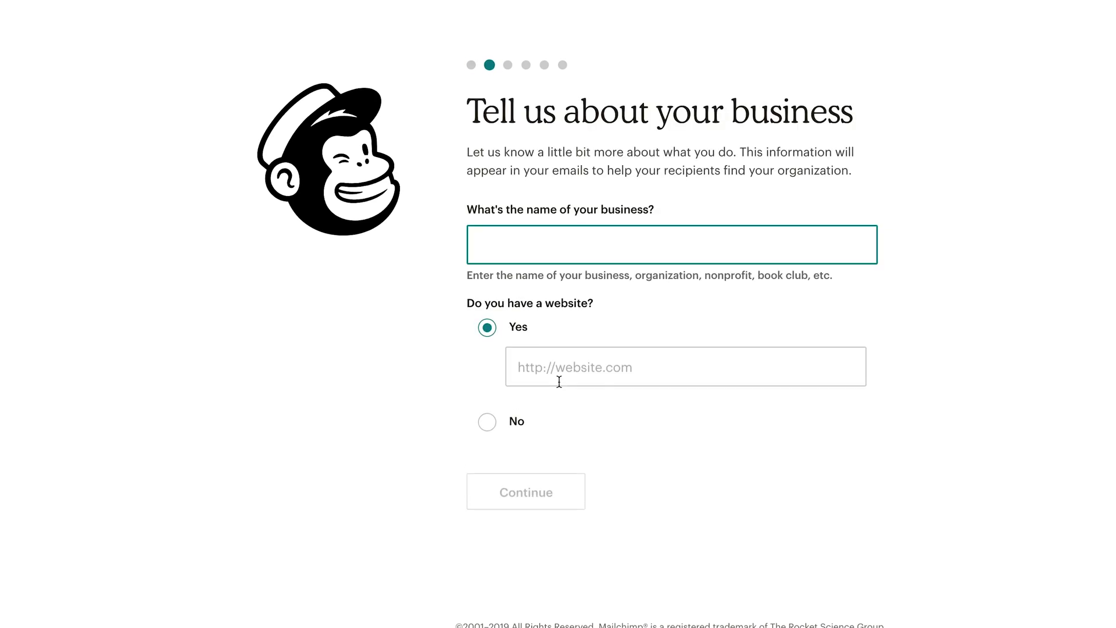
pyautogui.write("George's")
pyautogui.press('Down')
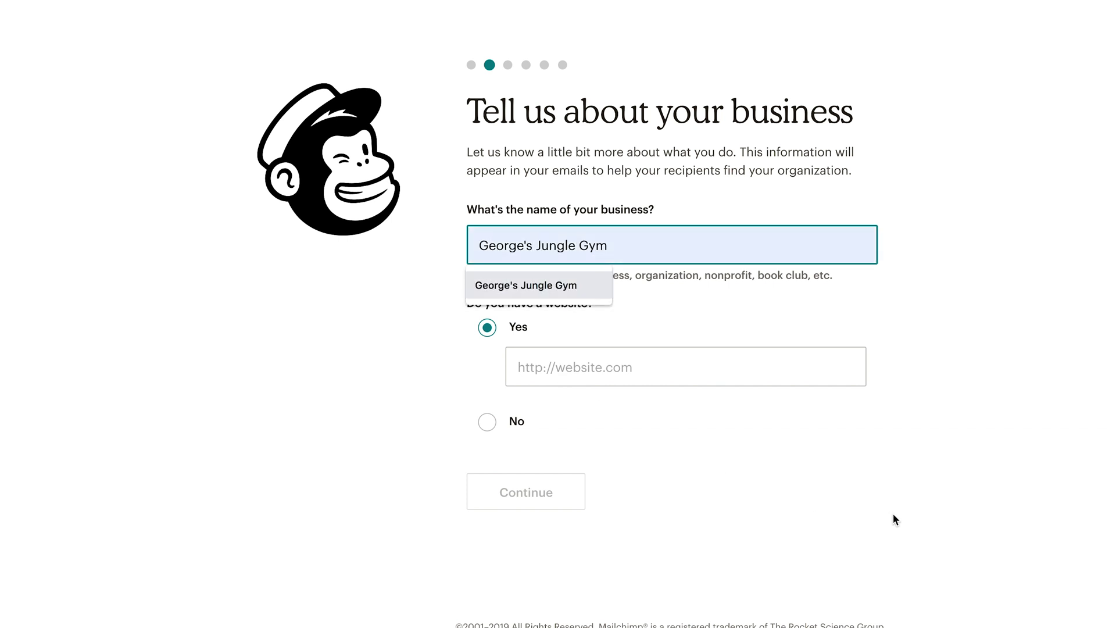
pyautogui.click(789, 333)
pyautogui.click(611, 250)
pyautogui.write('Ju')
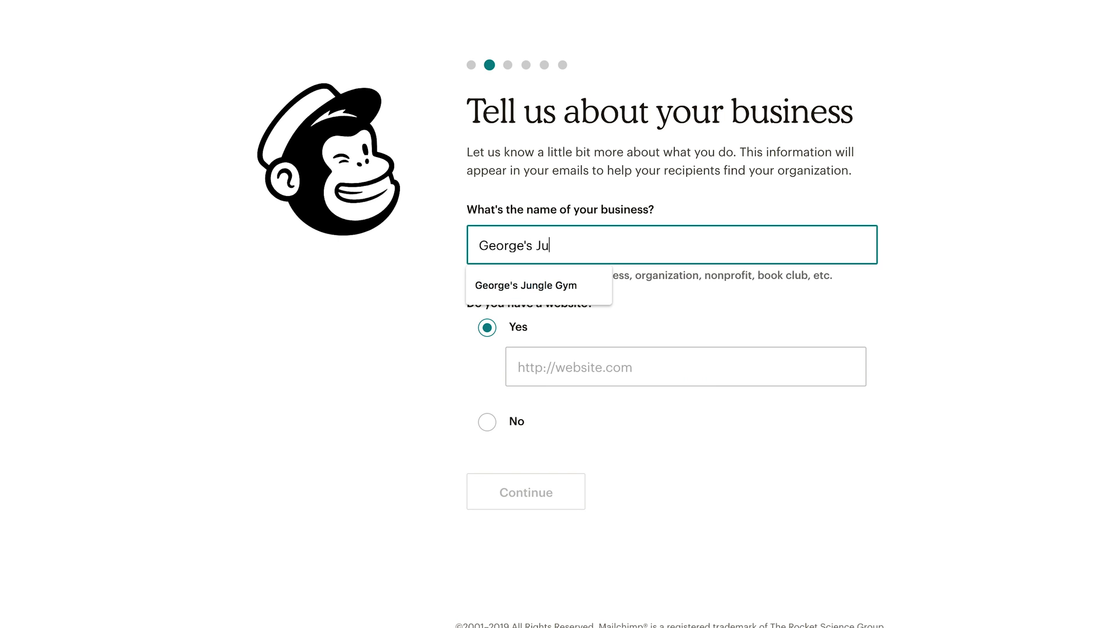
pyautogui.write('ngle Gym Fitness')
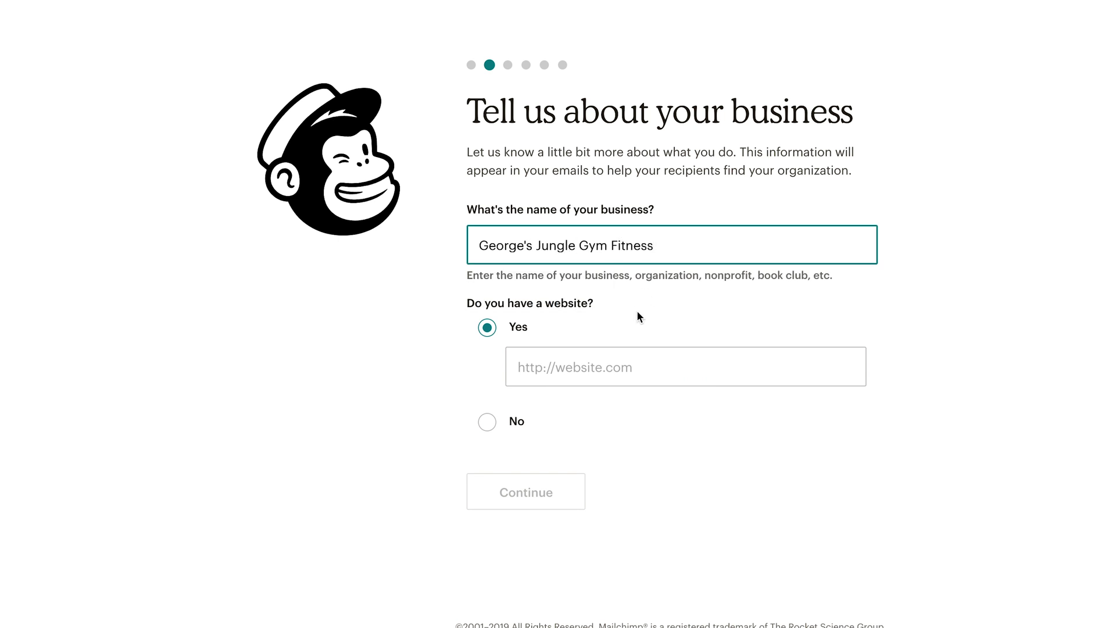
pyautogui.click(593, 362)
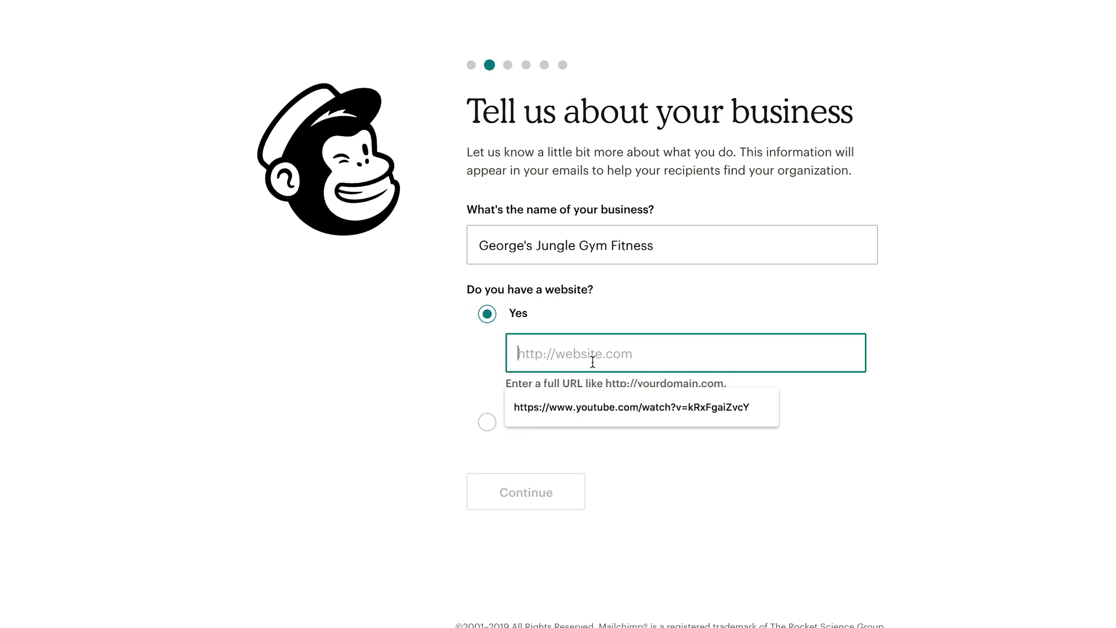
pyautogui.write('George')
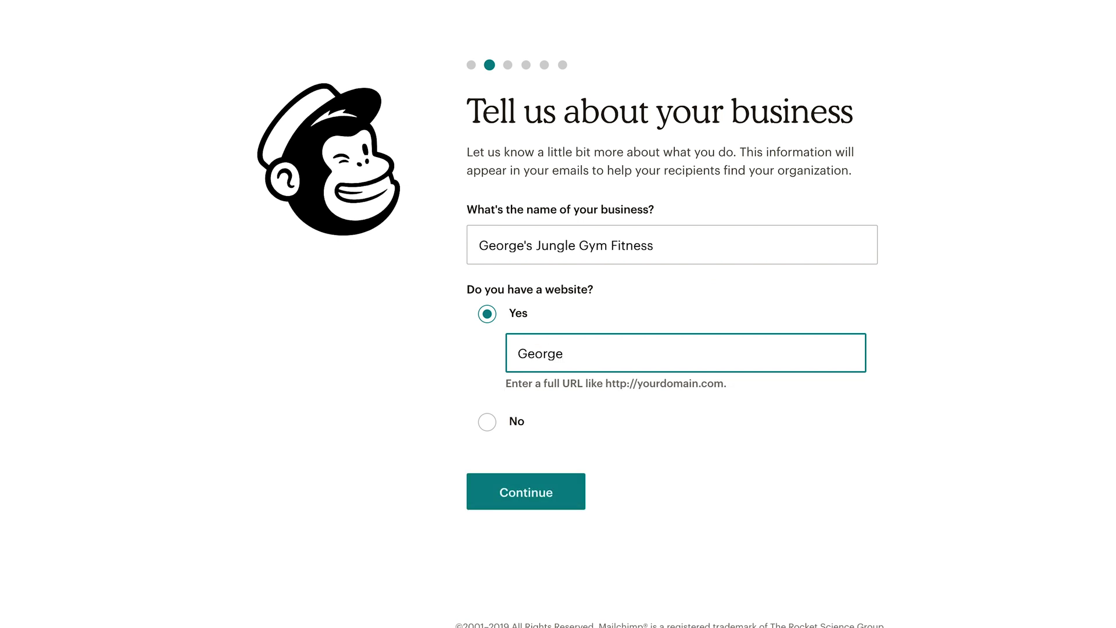
pyautogui.write('JF')
pyautogui.write('G')
pyautogui.write('Fitness.com')
pyautogui.click(516, 494)
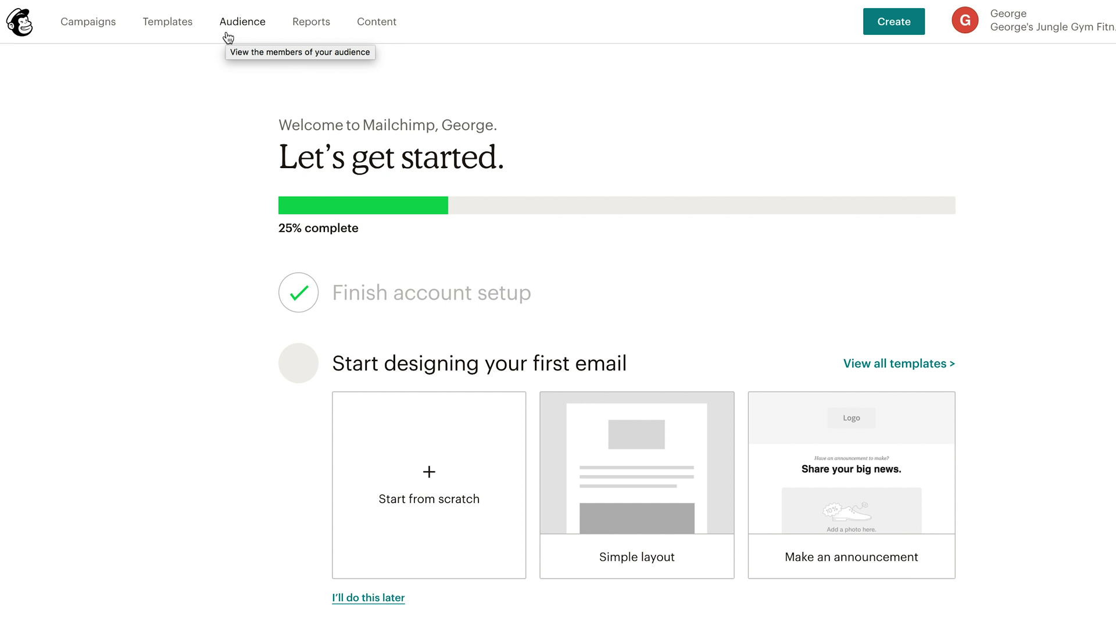
# Go to View audiences under Manage Audience and start Create Audience, bringing up the tags suggestion
pyautogui.click(228, 36)
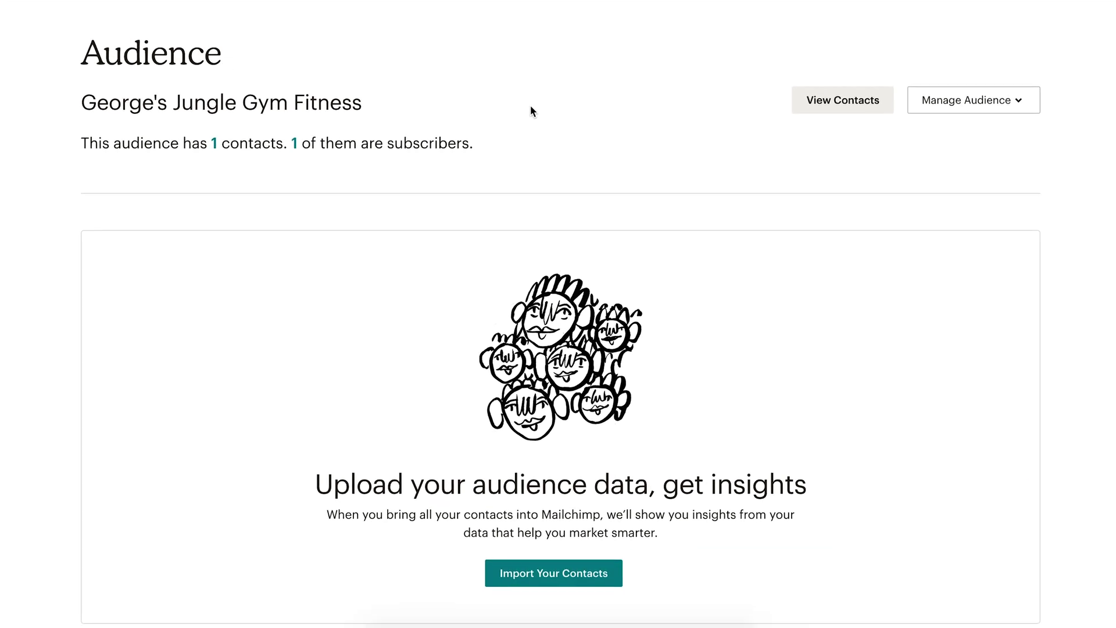
pyautogui.click(1023, 113)
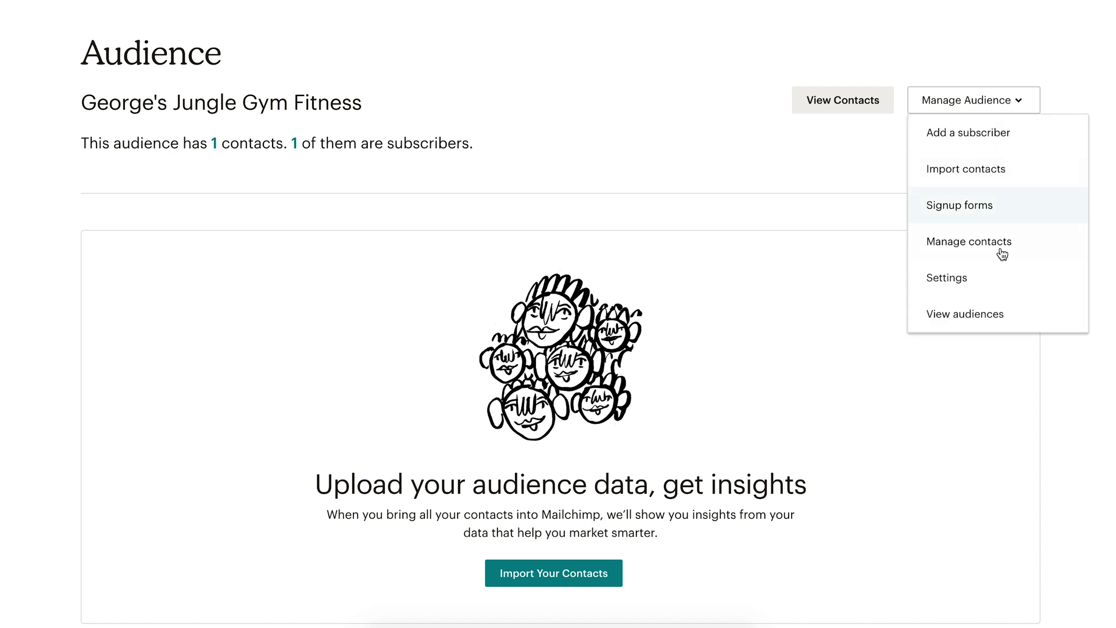
pyautogui.click(1033, 314)
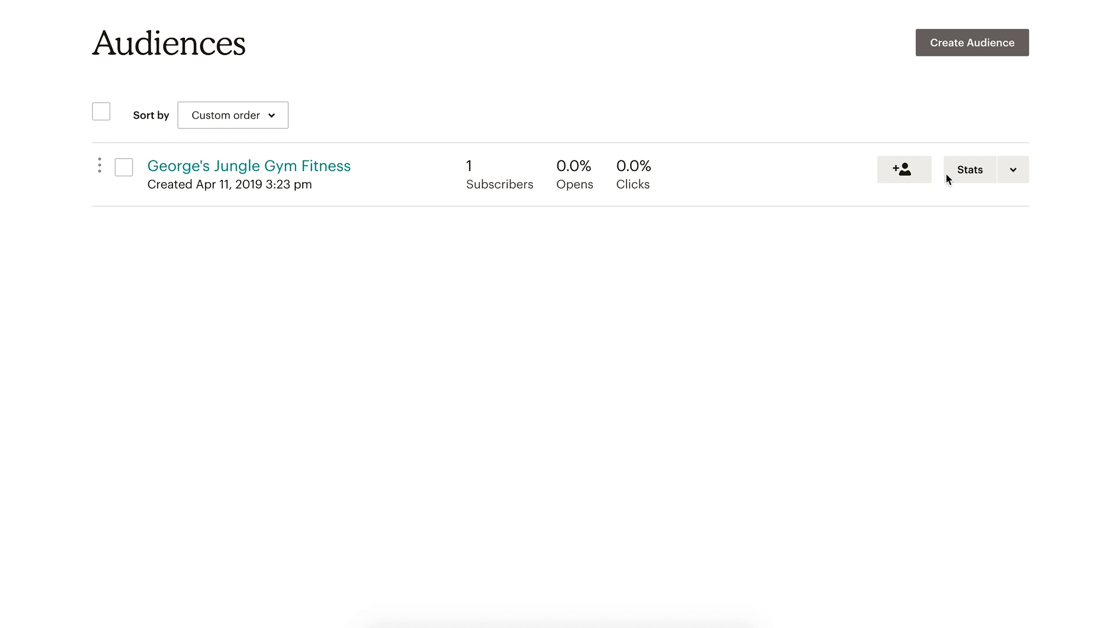
pyautogui.click(1001, 44)
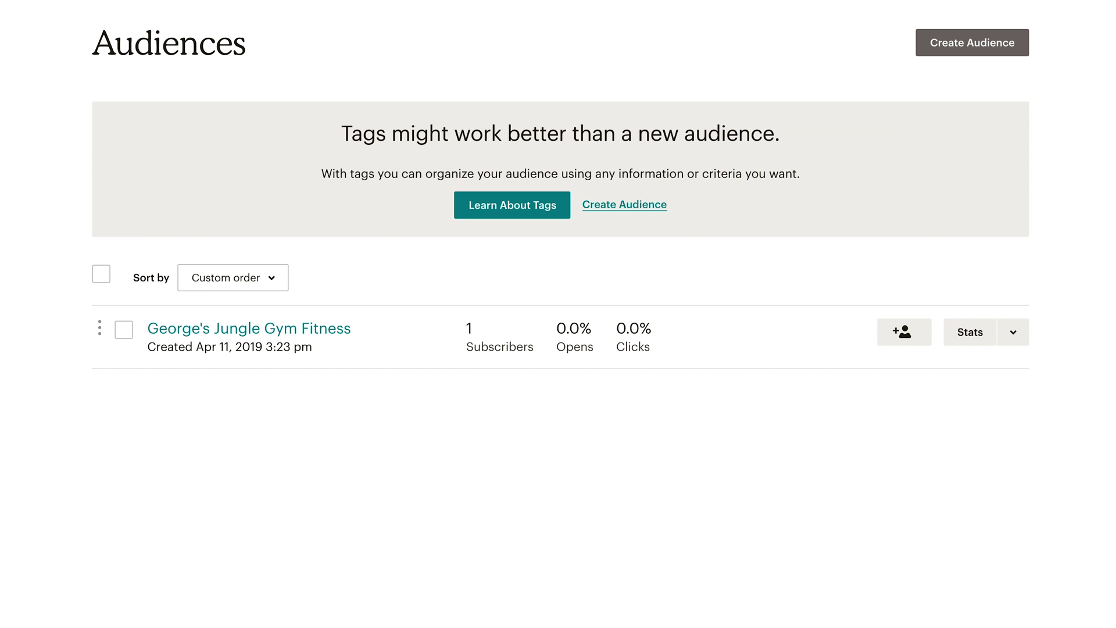
# Create the '14-Day Trial' audience with a sender email, sender name and reminder 'Signed up for a free trial!'
pyautogui.click(637, 205)
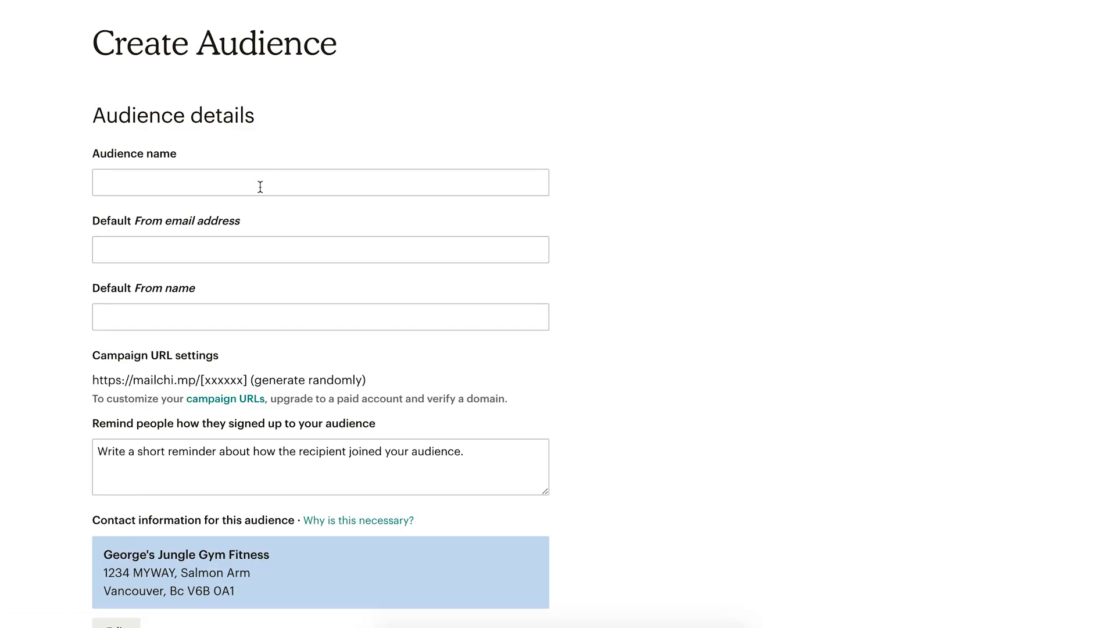
pyautogui.click(261, 185)
pyautogui.write('14-Day Trial')
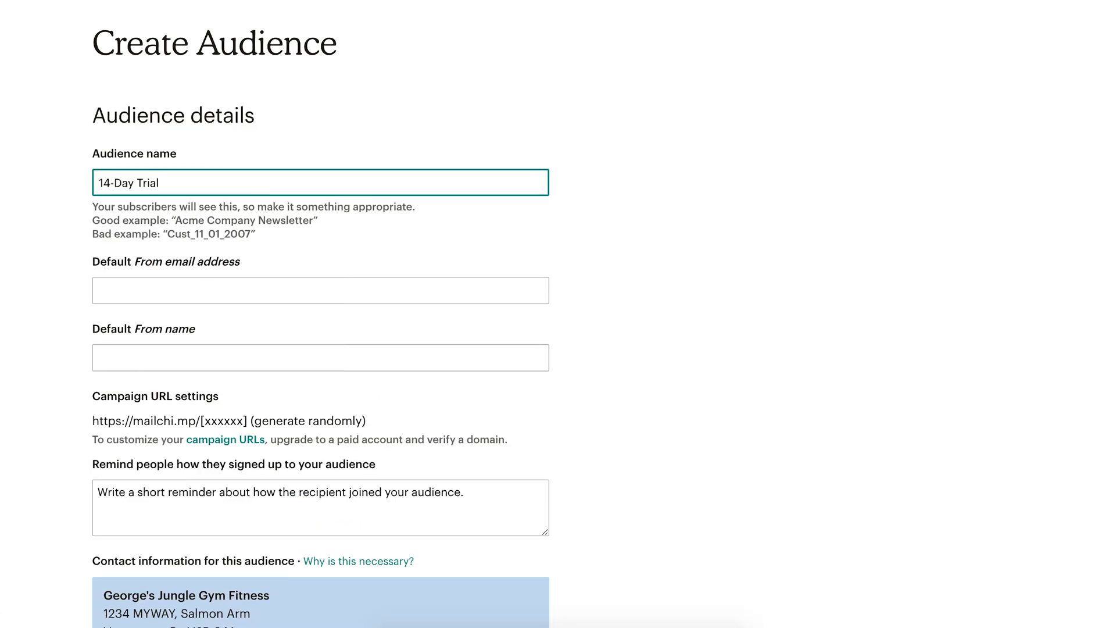
pyautogui.click(155, 295)
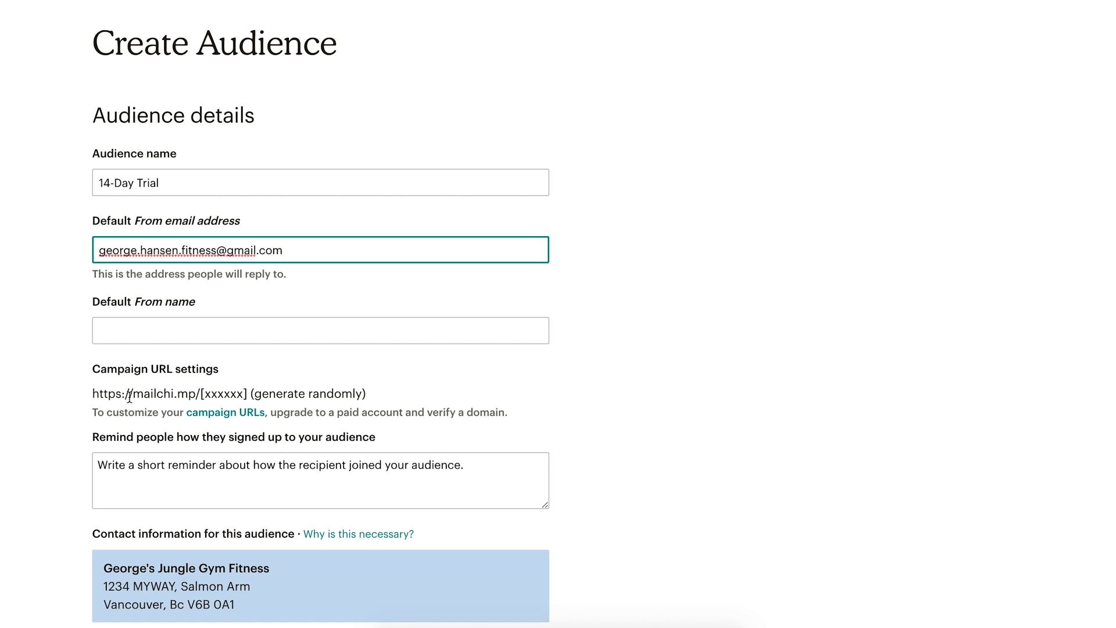
pyautogui.press('Tab')
pyautogui.write('George the Trainer')
pyautogui.scroll(-3, 392, 406)
pyautogui.click(493, 345)
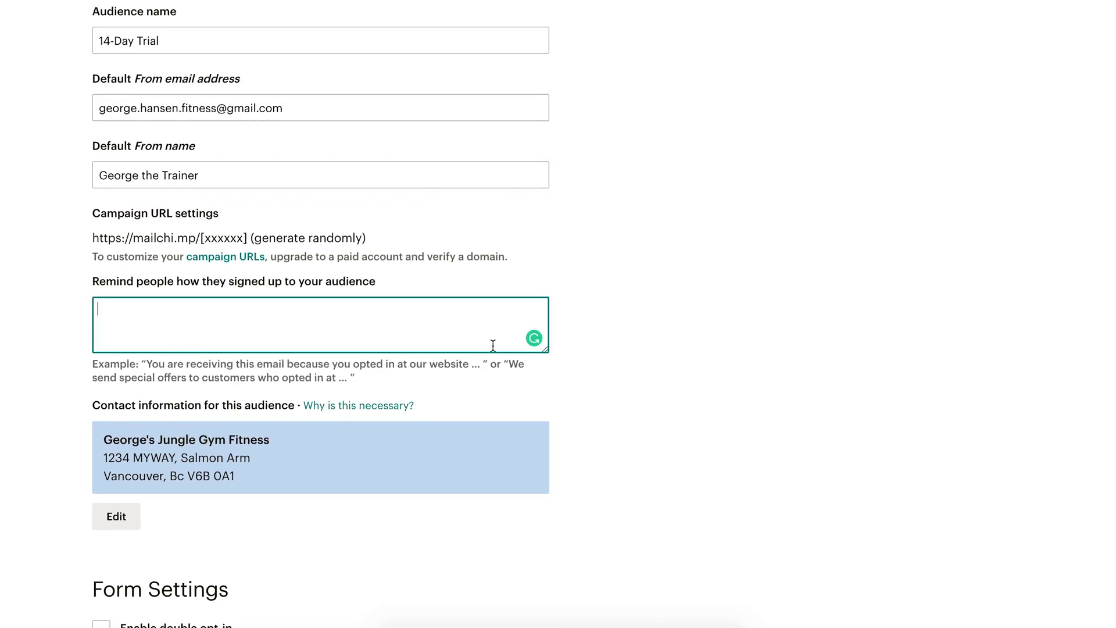
pyautogui.write('Signed up for a free trial!')
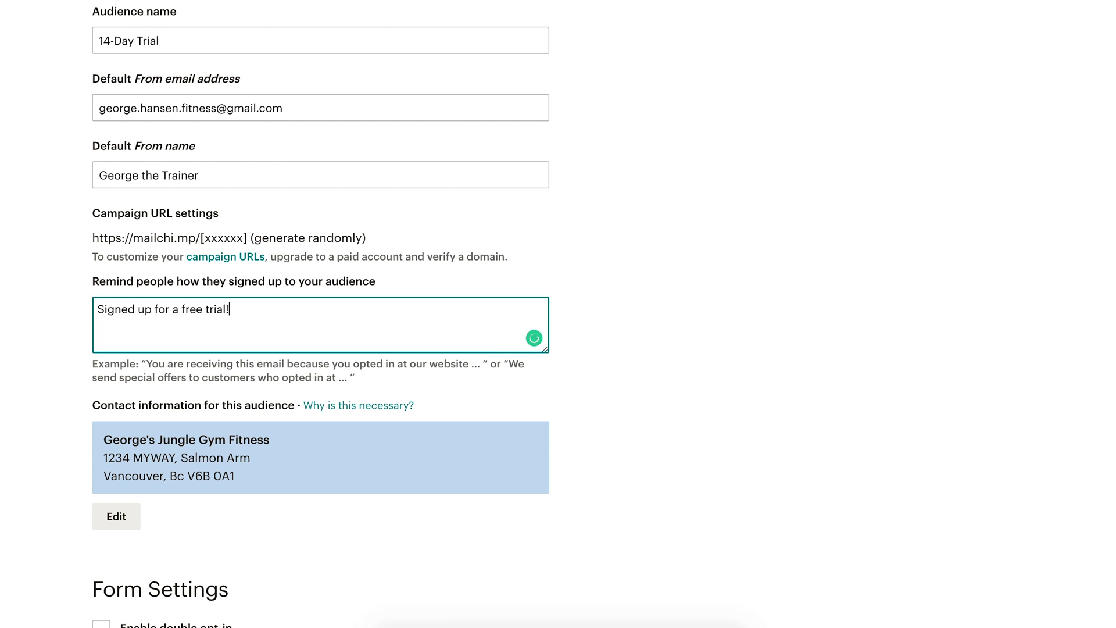
pyautogui.scroll(-9, 721, 420)
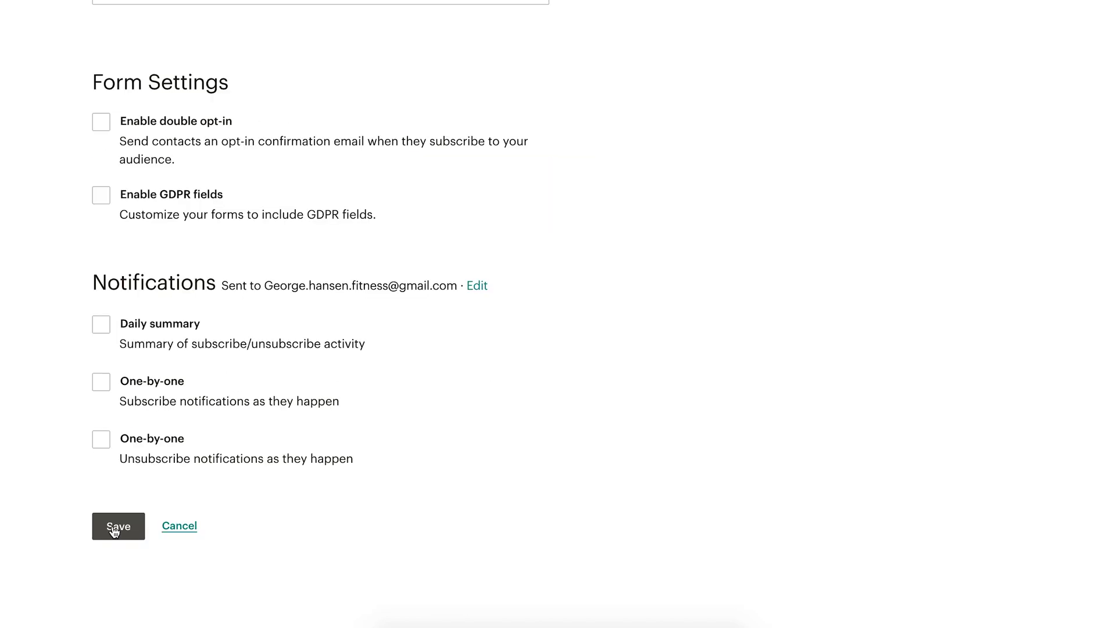
pyautogui.click(113, 531)
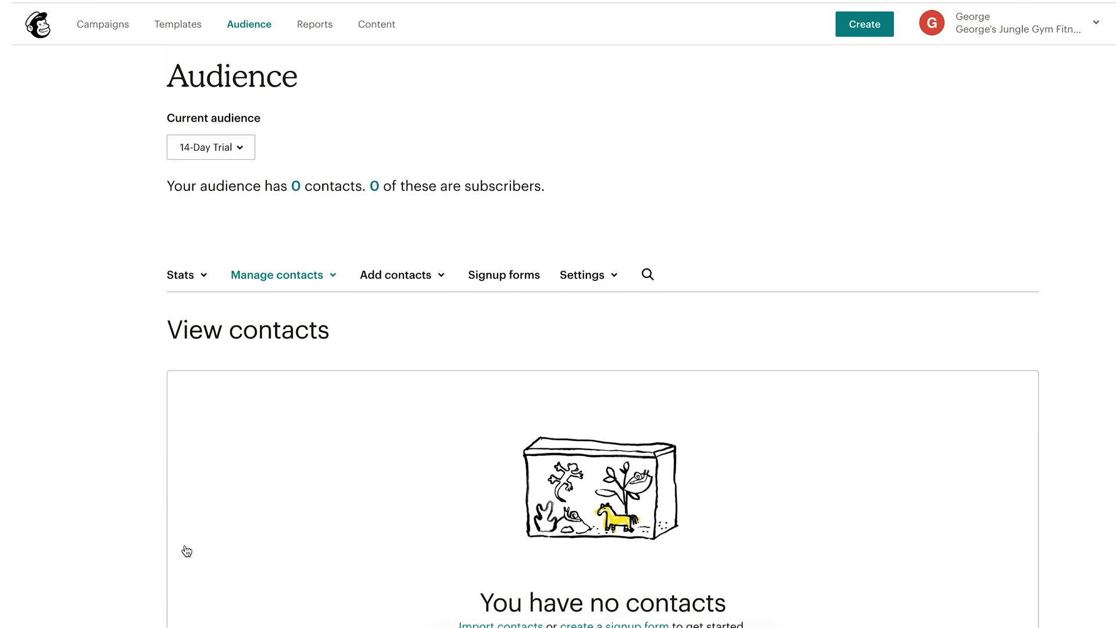
# Open the form builder from the 14-Day Trial audience's signup form options
pyautogui.click(525, 285)
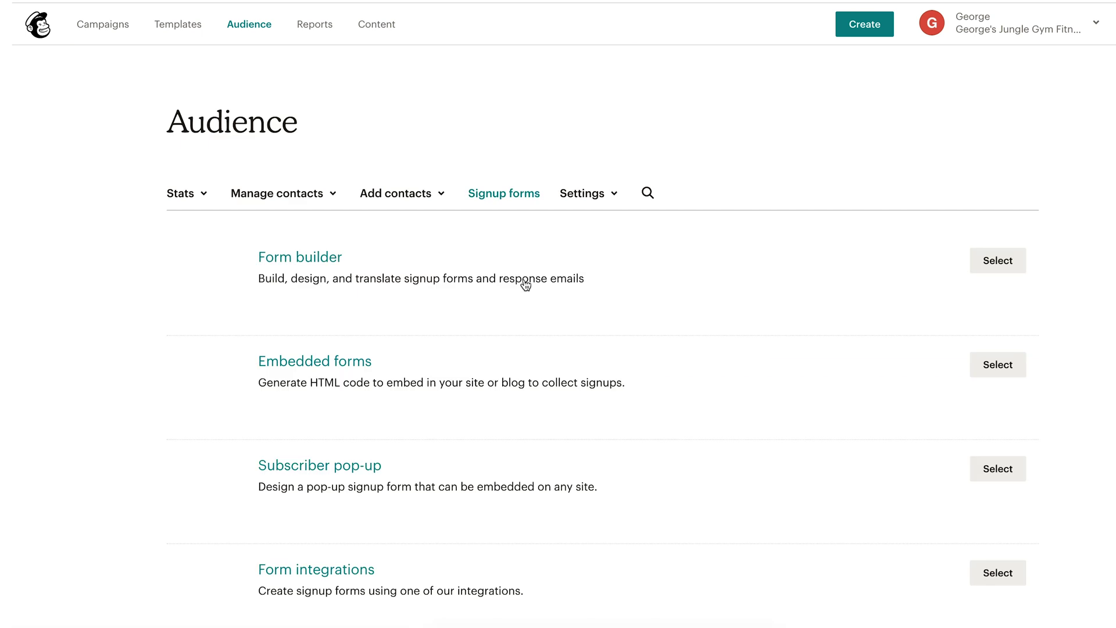
pyautogui.scroll(-1, 634, 436)
pyautogui.scroll(1, 635, 439)
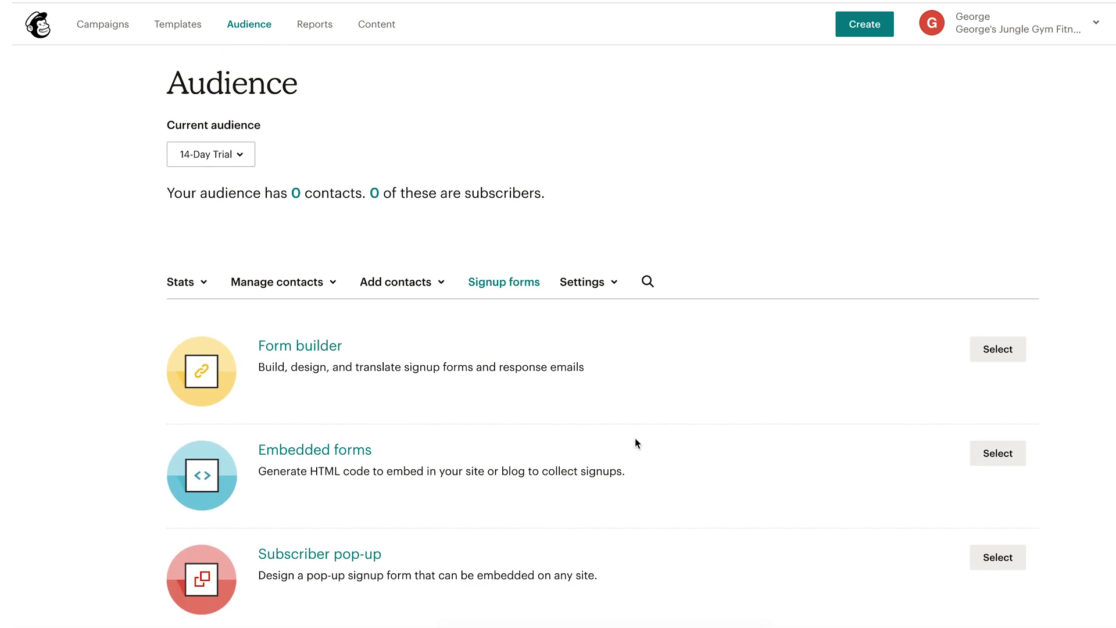
pyautogui.click(1004, 351)
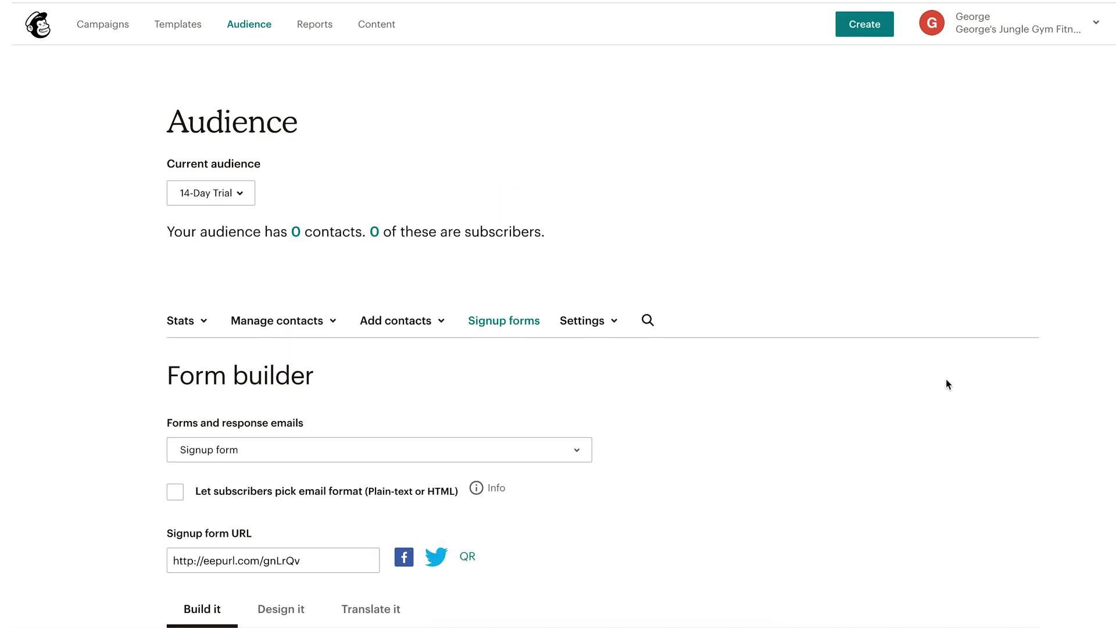
pyautogui.scroll(-10, 766, 410)
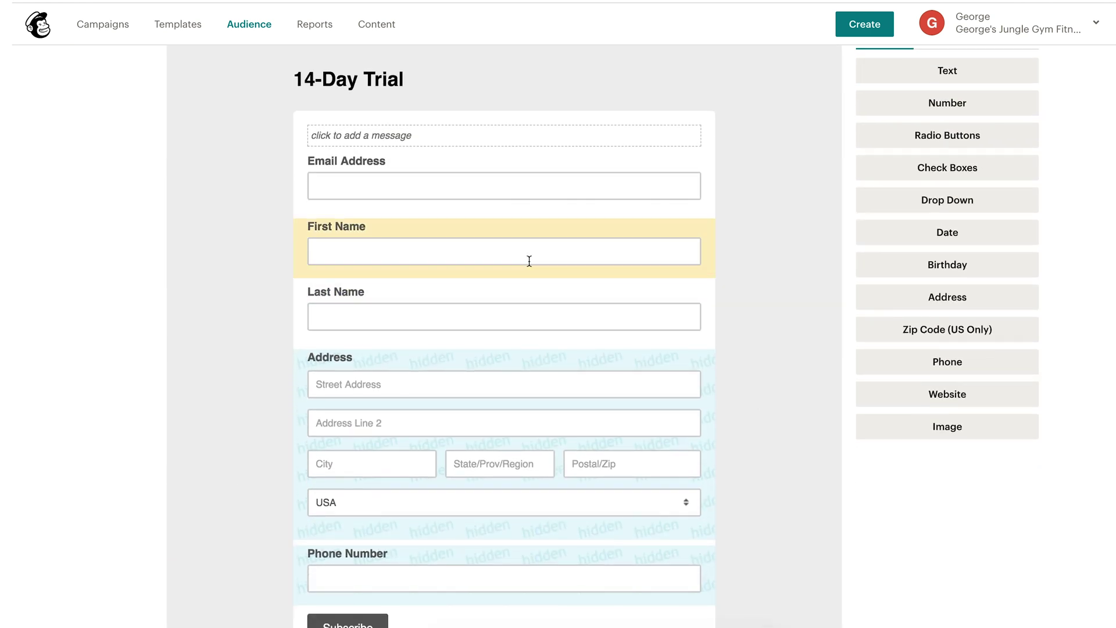
# Delete the Address field, confirming with DELETE, and add a new Text field below Phone Number
pyautogui.scroll(-1, 534, 243)
pyautogui.scroll(1, 349, 539)
pyautogui.click(349, 539)
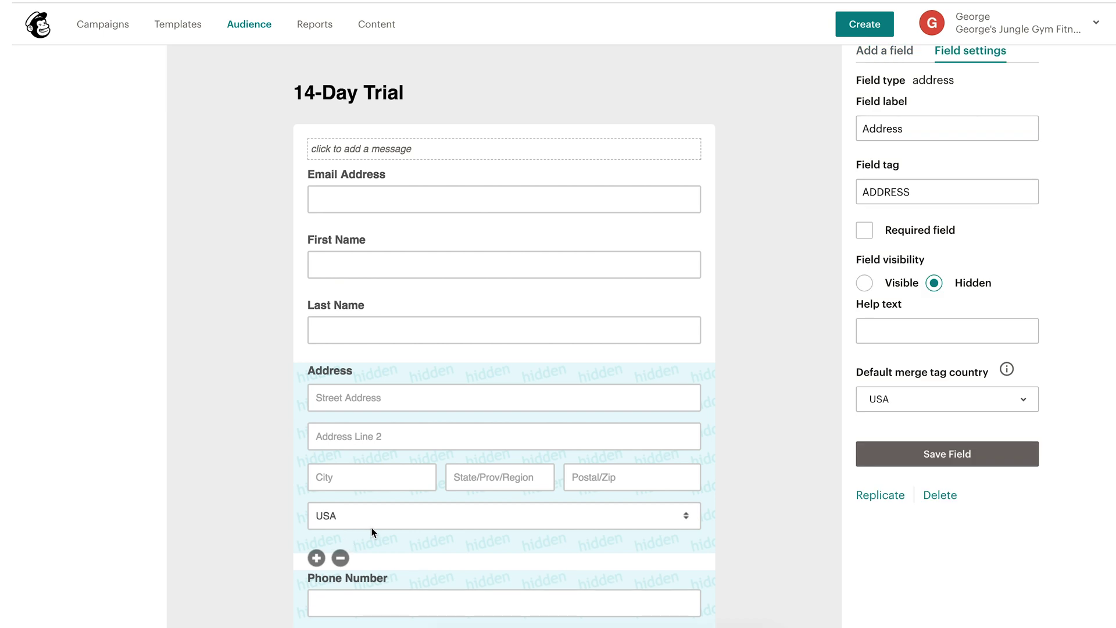
pyautogui.click(341, 559)
pyautogui.click(489, 349)
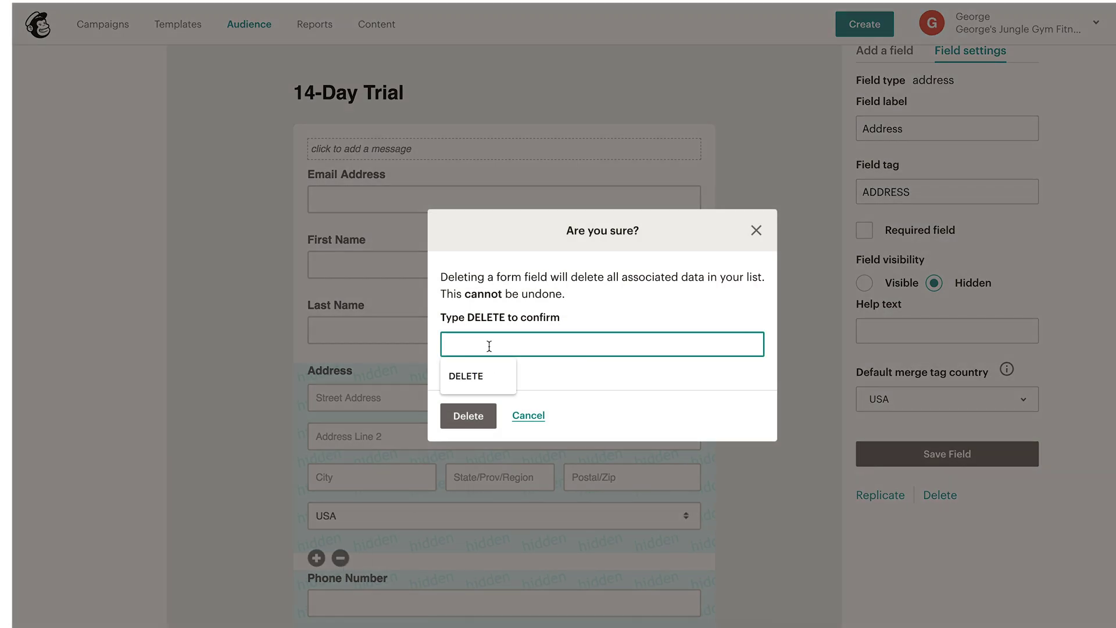
pyautogui.click(475, 376)
pyautogui.click(468, 416)
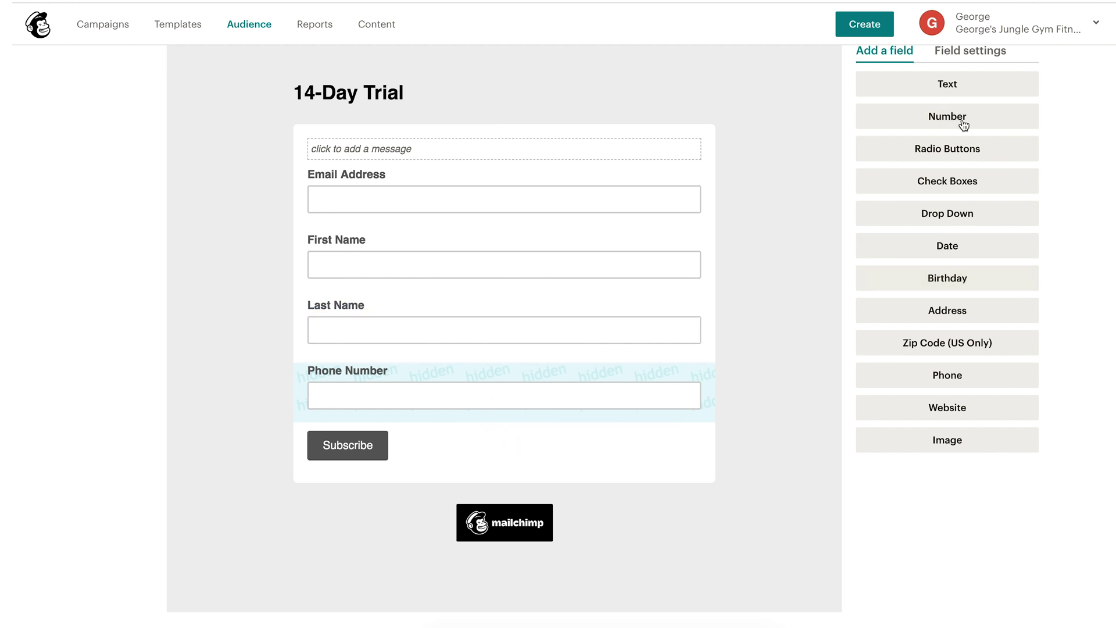
pyautogui.click(946, 87)
# Label the new field 'Are you training for an upcoming event?', clear its tag, and make it visible
pyautogui.click(335, 449)
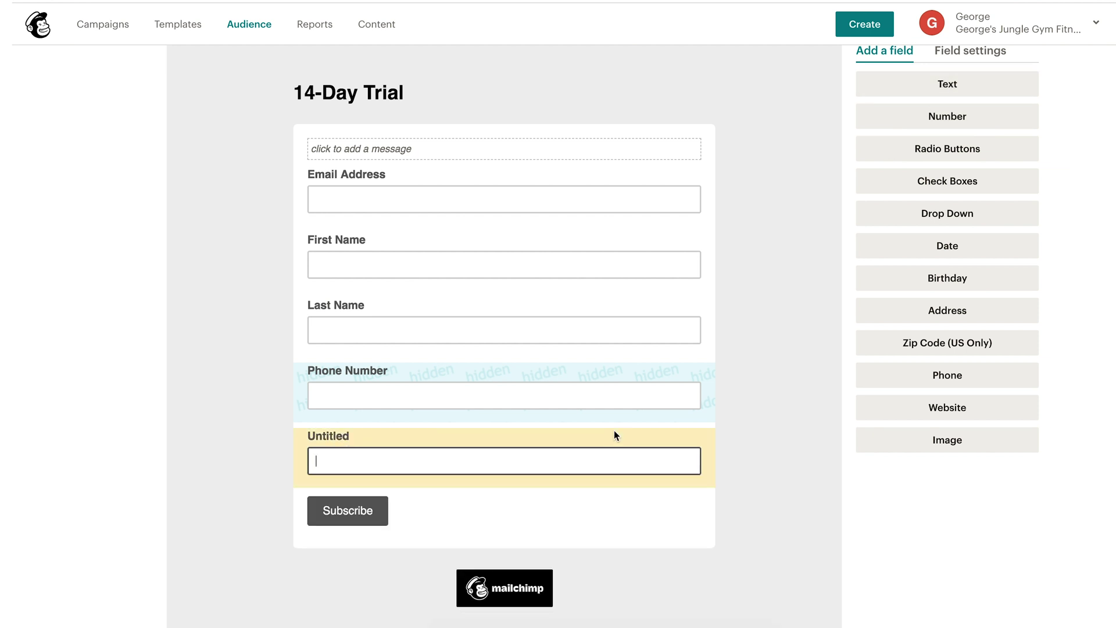
pyautogui.scroll(1, 625, 434)
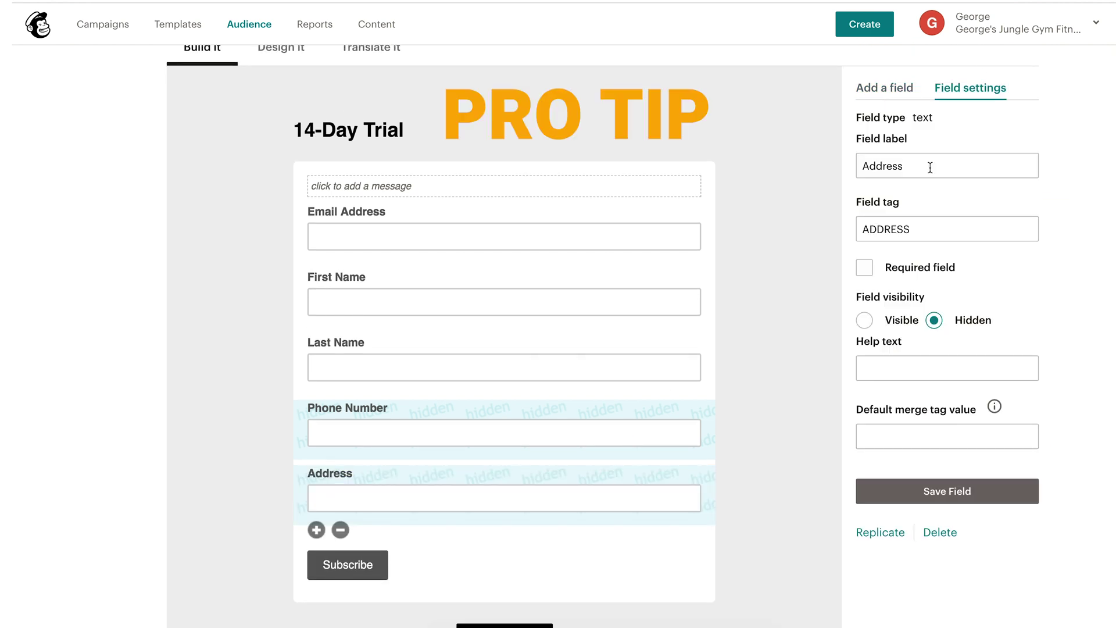
pyautogui.doubleClick(930, 168)
pyautogui.write('Are')
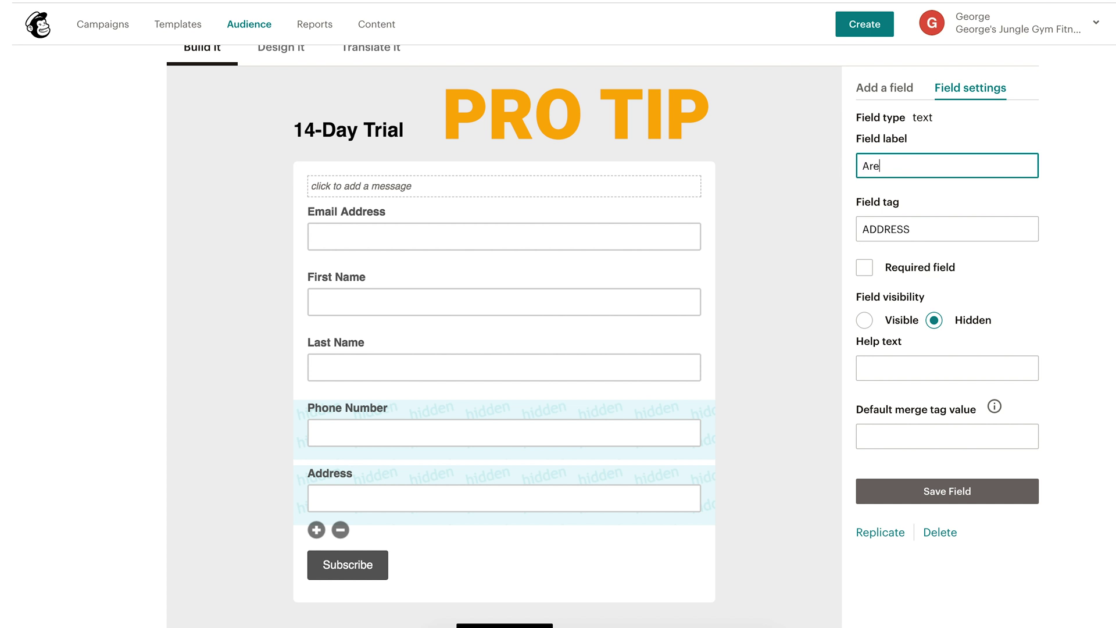
pyautogui.write(' you training for an upcoming event?')
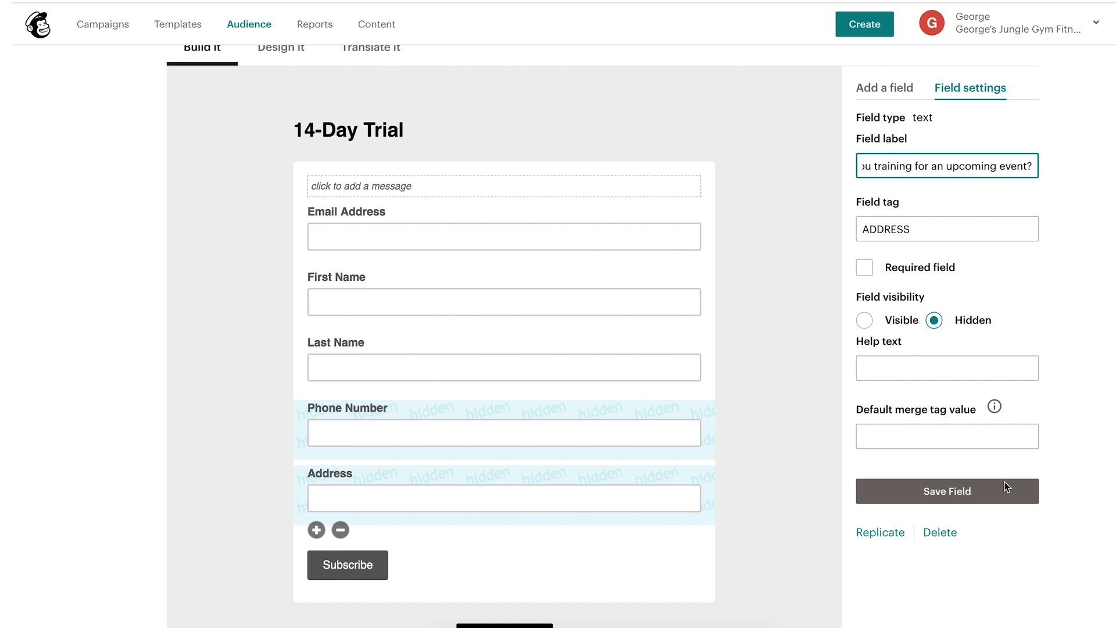
pyautogui.press('Tab')
pyautogui.press('BackSpace')
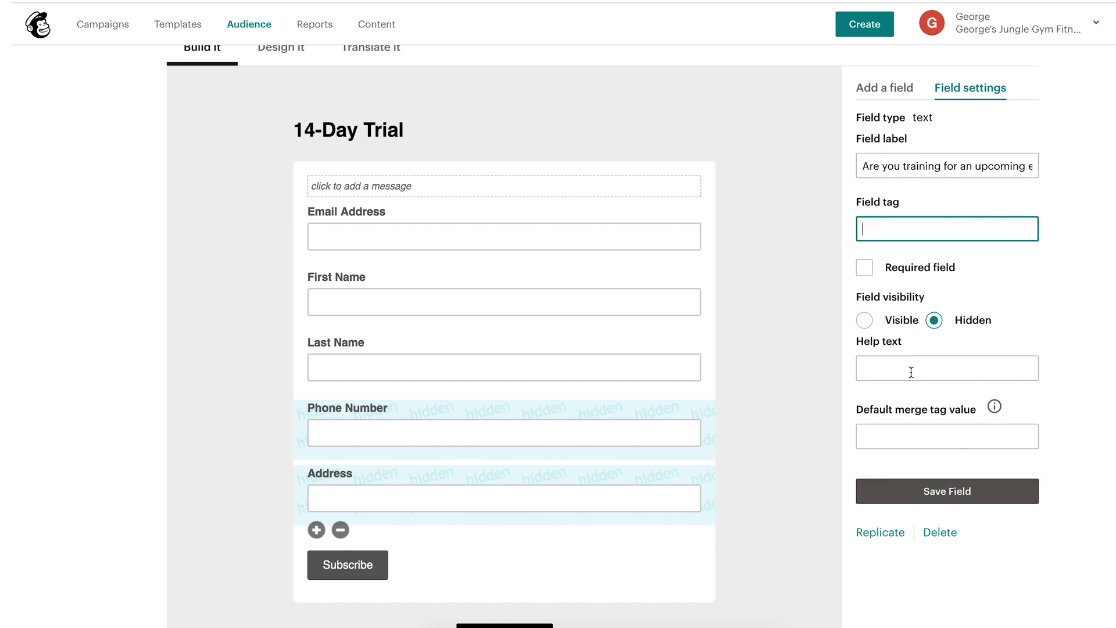
pyautogui.click(864, 321)
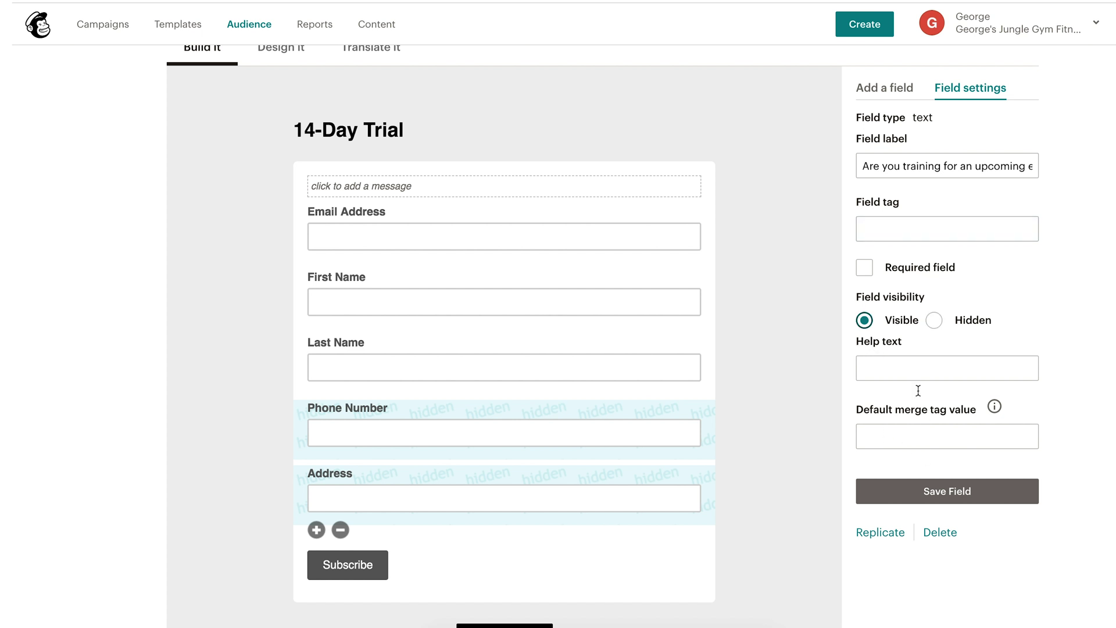
pyautogui.click(957, 494)
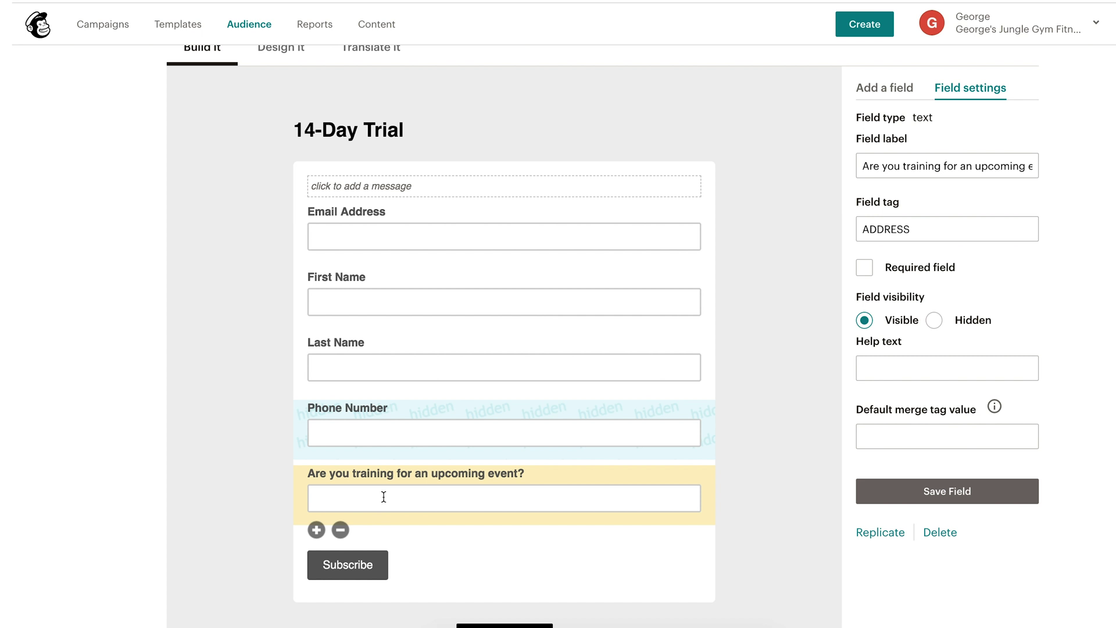
# Add a Text field labelled 'What are some things I can help you with?' and save it
pyautogui.click(901, 90)
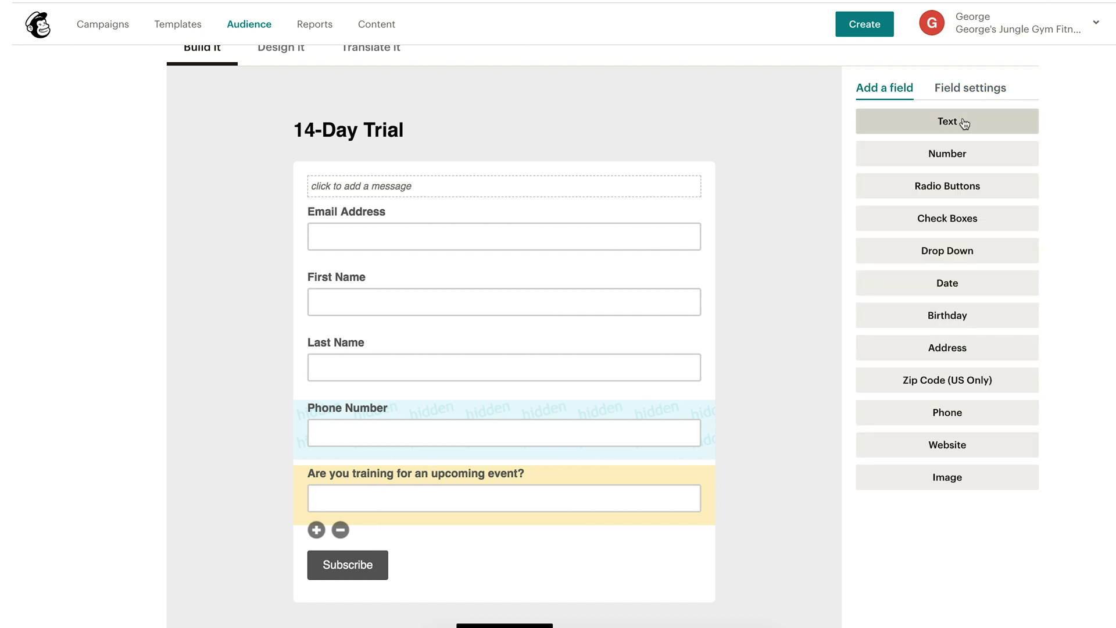
pyautogui.click(963, 123)
pyautogui.doubleClick(928, 162)
pyautogui.scroll(-1, 738, 123)
pyautogui.write('What are some things i can help you with to reach')
pyautogui.hotkey('ctrl', 'Left')
pyautogui.hotkey('ctrl', 'Left')
pyautogui.hotkey('ctrl', 'Left')
pyautogui.hotkey('ctrl', 'Left')
pyautogui.hotkey('ctrl', 'Left')
pyautogui.hotkey('ctrl', 'Left')
pyautogui.hotkey('ctrl', 'Left')
pyautogui.hotkey('ctrl', 'Left')
pyautogui.hotkey('ctrl', 'Left')
pyautogui.hotkey('ctrl', 'Left')
pyautogui.hotkey('ctrl', 'Left')
pyautogui.press('Tab')
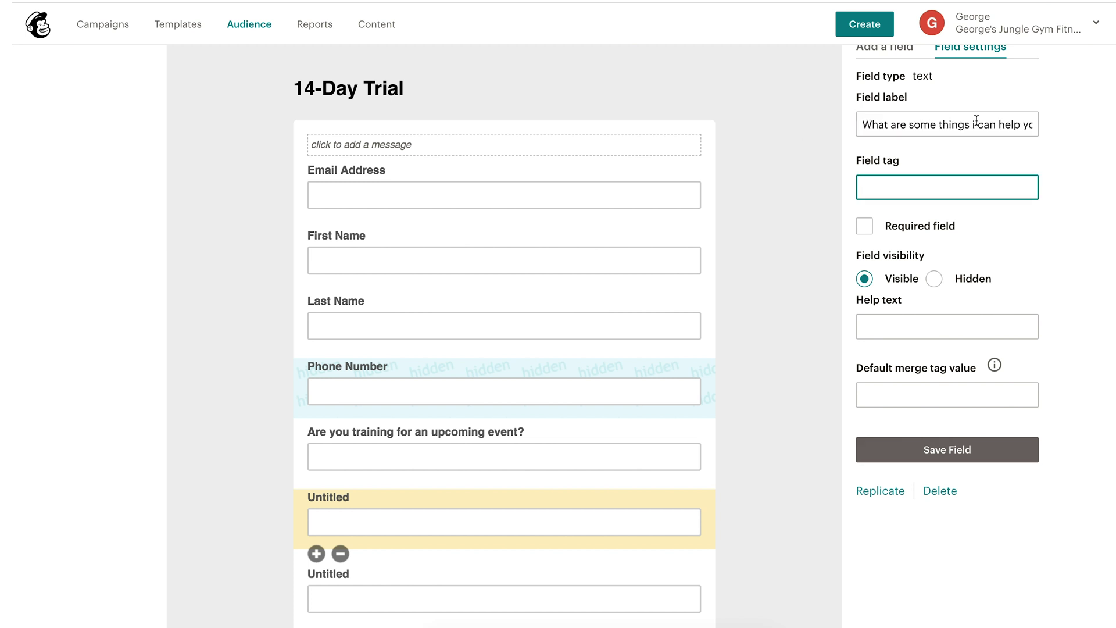
pyautogui.click(947, 449)
# Label the remaining field 'What are your biggest struggles with fitness?' and save it
pyautogui.click(326, 586)
pyautogui.write('What are your biggest struggles with fitness?')
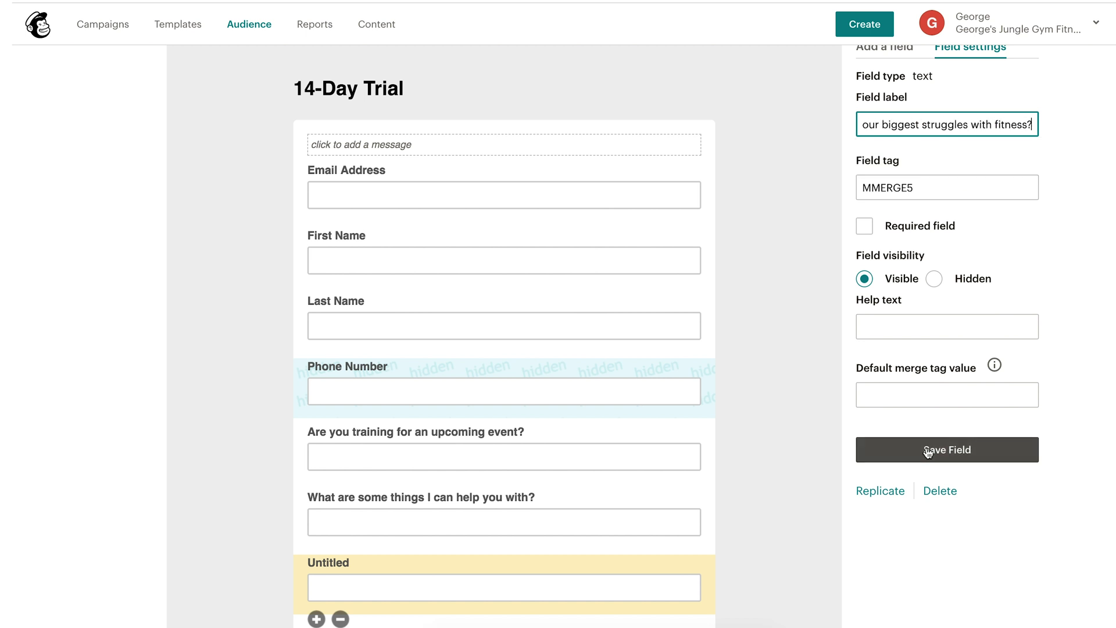
pyautogui.click(925, 449)
pyautogui.scroll(-2, 789, 515)
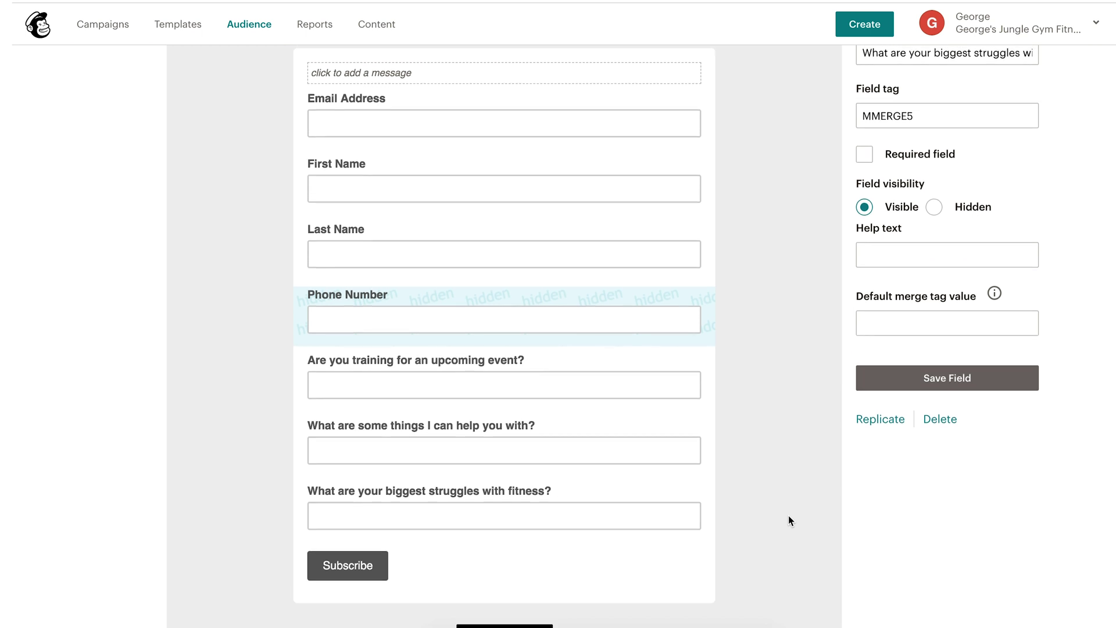
pyautogui.scroll(2, 788, 515)
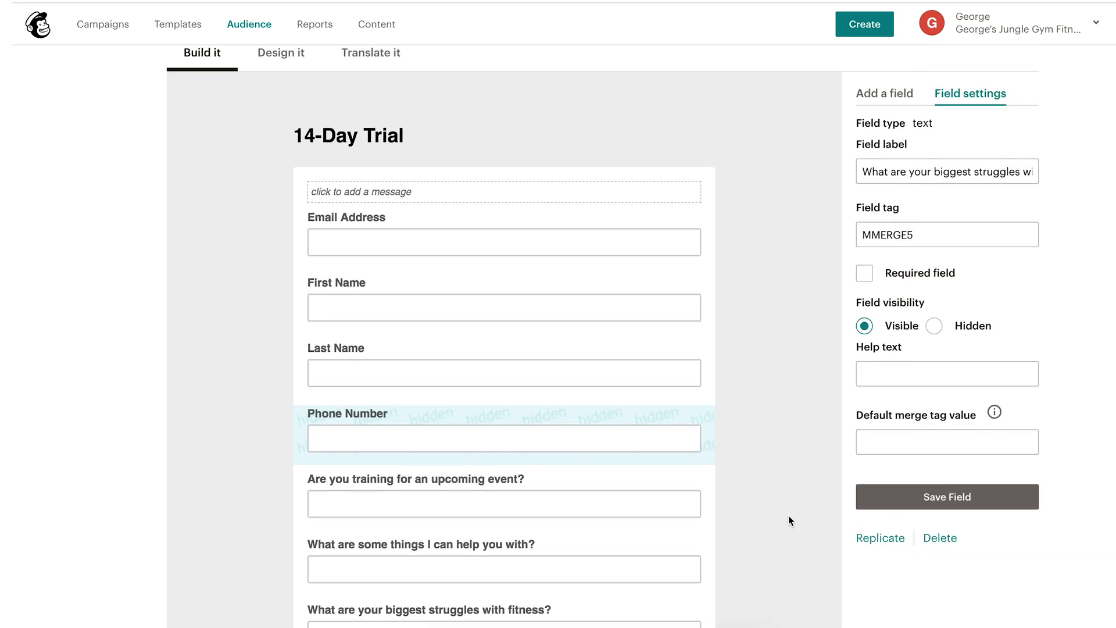
pyautogui.scroll(4, 788, 515)
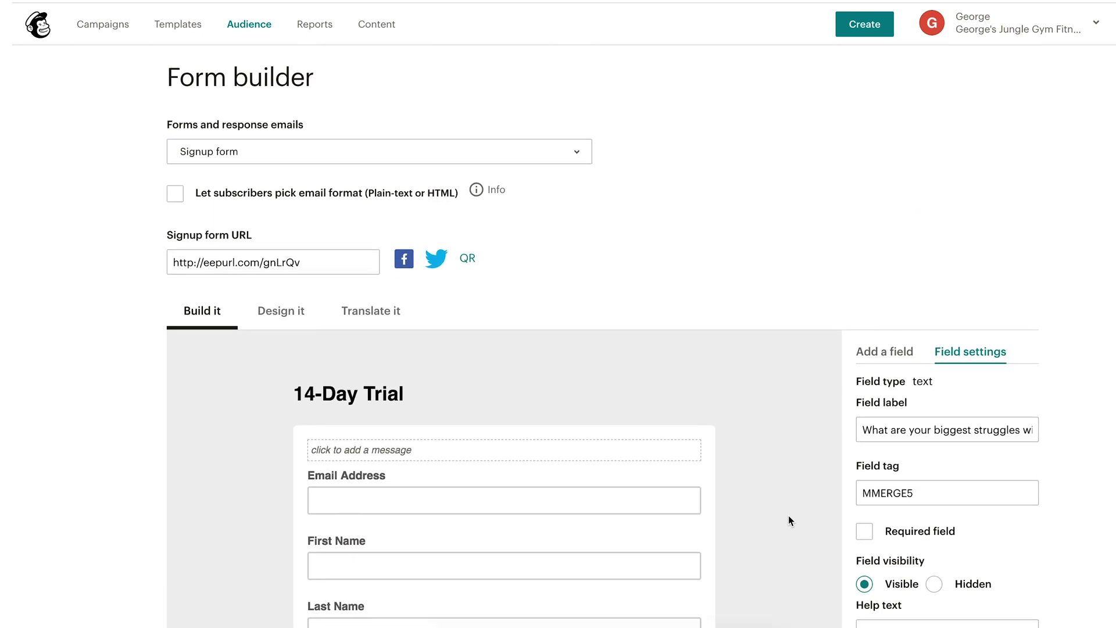
# Copy the signup form URL and load the public 14-Day Trial form in a new tab
pyautogui.click(203, 262)
pyautogui.press('super+c')
pyautogui.rightClick(203, 262)
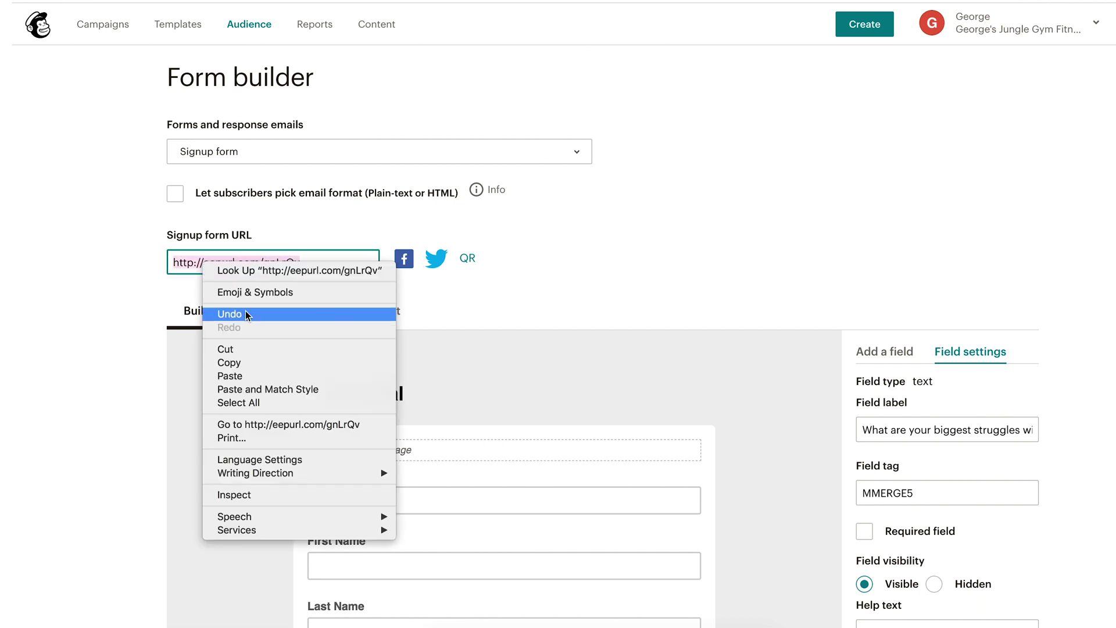
pyautogui.click(253, 364)
pyautogui.press('super+t')
pyautogui.press('super+v')
pyautogui.press('Return')
# Fill in a saved test email and name, answering 'Yes, I am attending a wedding in June!'
pyautogui.click(487, 175)
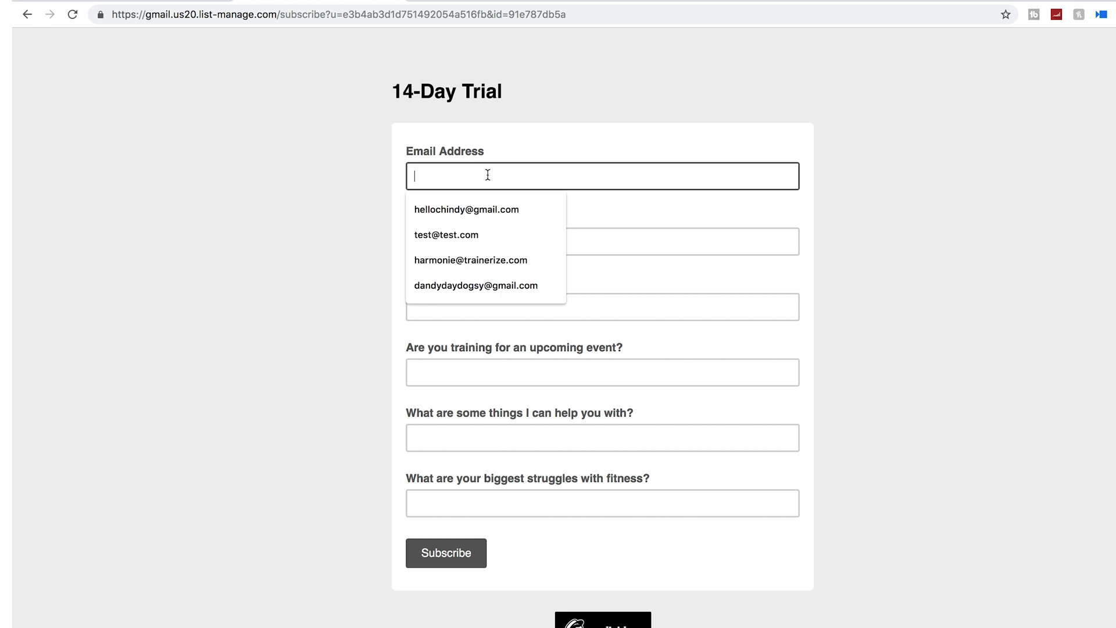
pyautogui.click(460, 209)
pyautogui.click(456, 242)
pyautogui.click(427, 274)
pyautogui.click(408, 305)
pyautogui.click(429, 340)
pyautogui.click(438, 378)
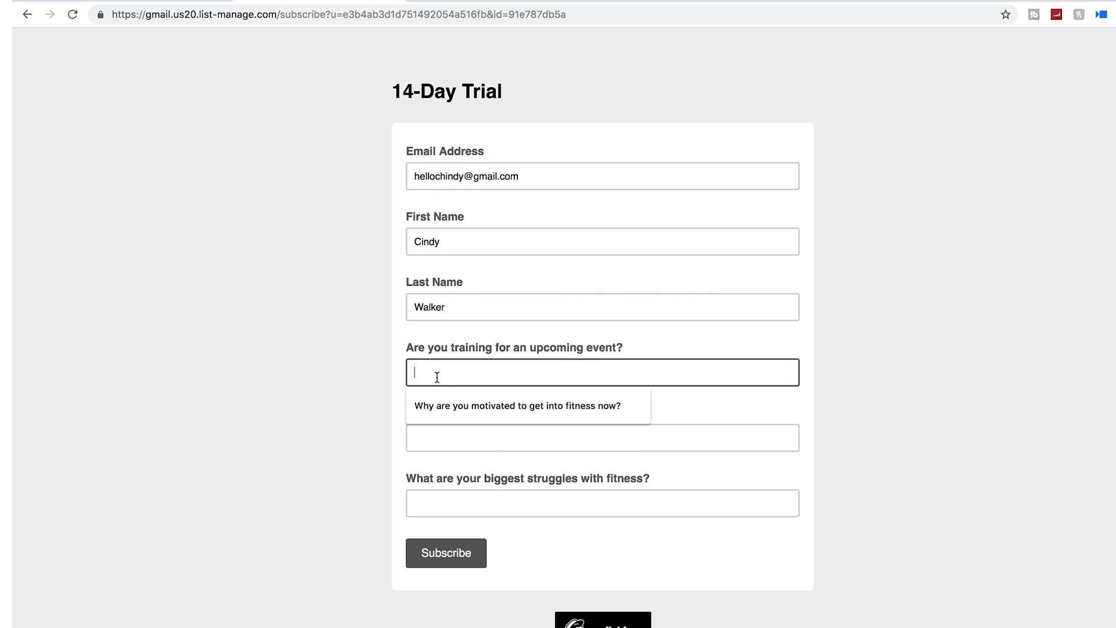
pyautogui.write('Yes, I am attending a Wedding')
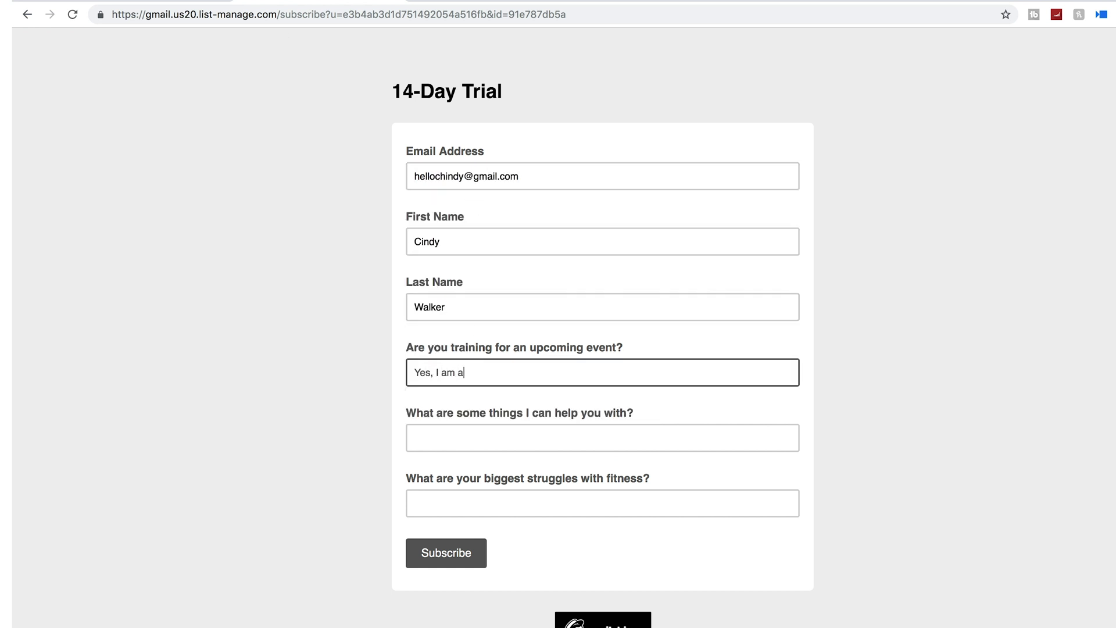
pyautogui.press('BackSpace')
pyautogui.press('BackSpace')
pyautogui.press('BackSpace')
pyautogui.press('BackSpace')
pyautogui.press('BackSpace')
pyautogui.press('BackSpace')
pyautogui.press('BackSpace')
pyautogui.write('wedding in June!')
# Answer the meal-planning help and consistency struggle questions, then subscribe and pass the reCAPTCHA
pyautogui.click(415, 438)
pyautogui.write('I need help with healthy meal planning. I hate cooking and need to learn how to cook h')
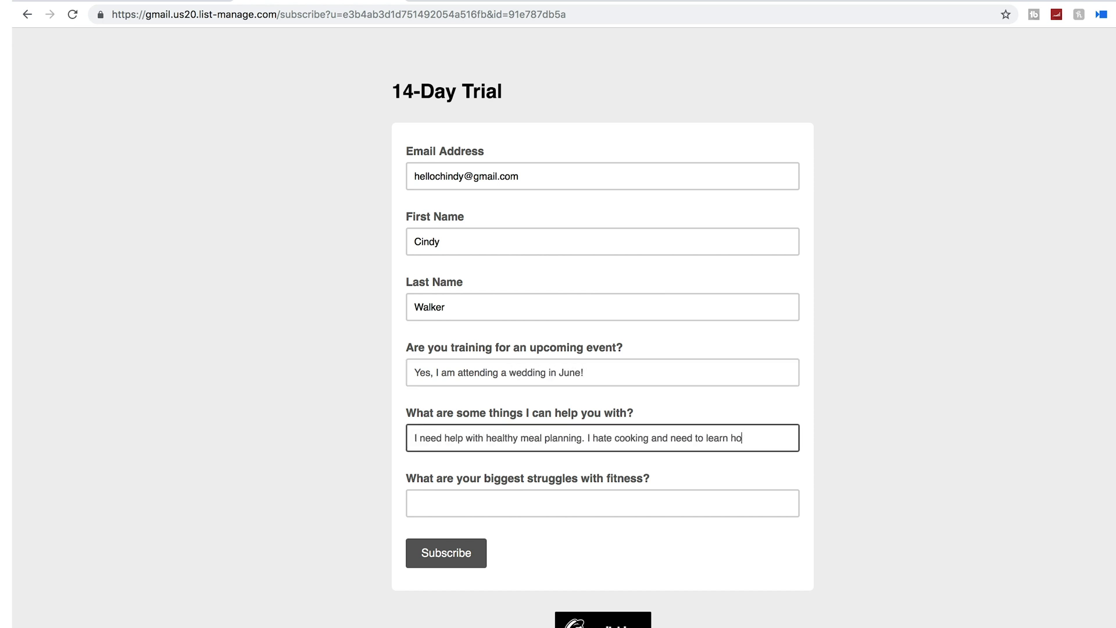
pyautogui.click(491, 497)
pyautogui.write('My biggest struggle is consistency')
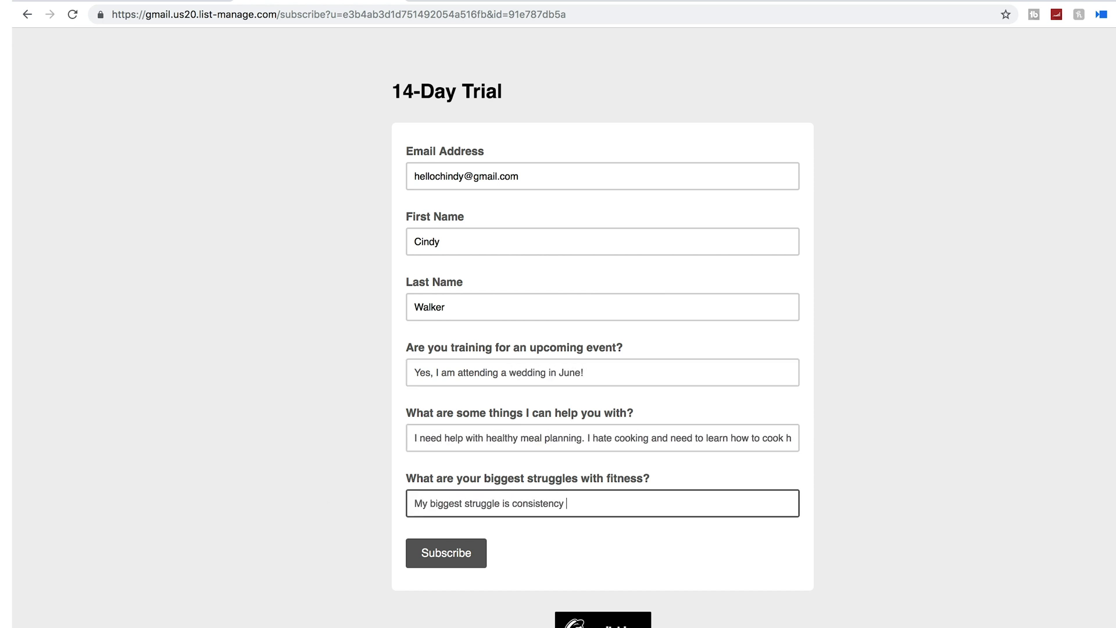
pyautogui.write('. I lose motivation after 3 weeks of training and then I binge eat emotionally.')
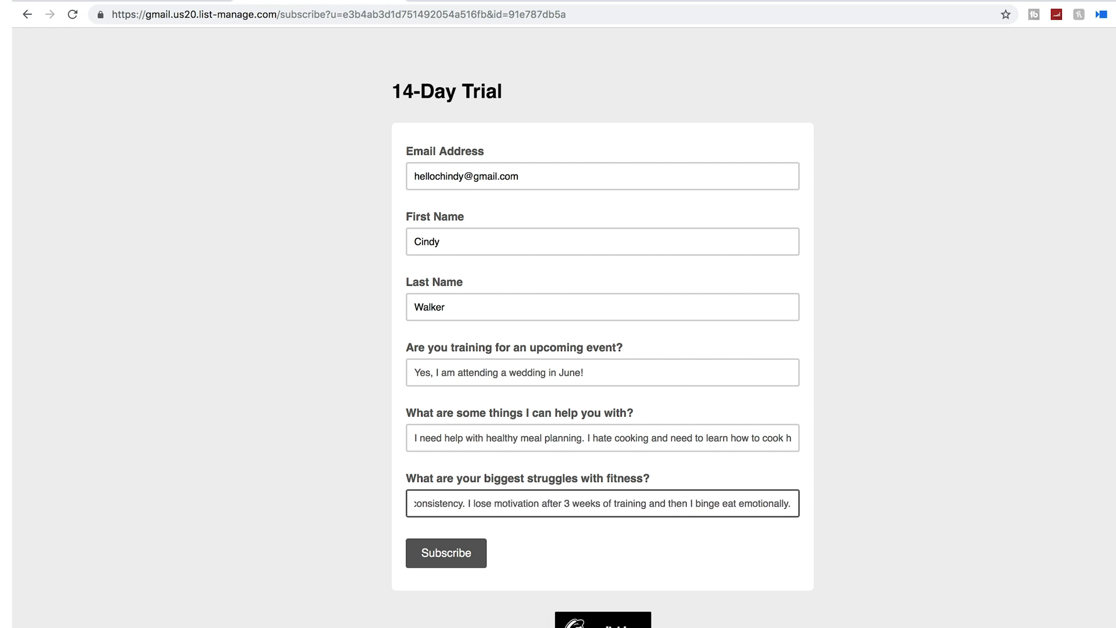
pyautogui.click(465, 555)
pyautogui.click(465, 328)
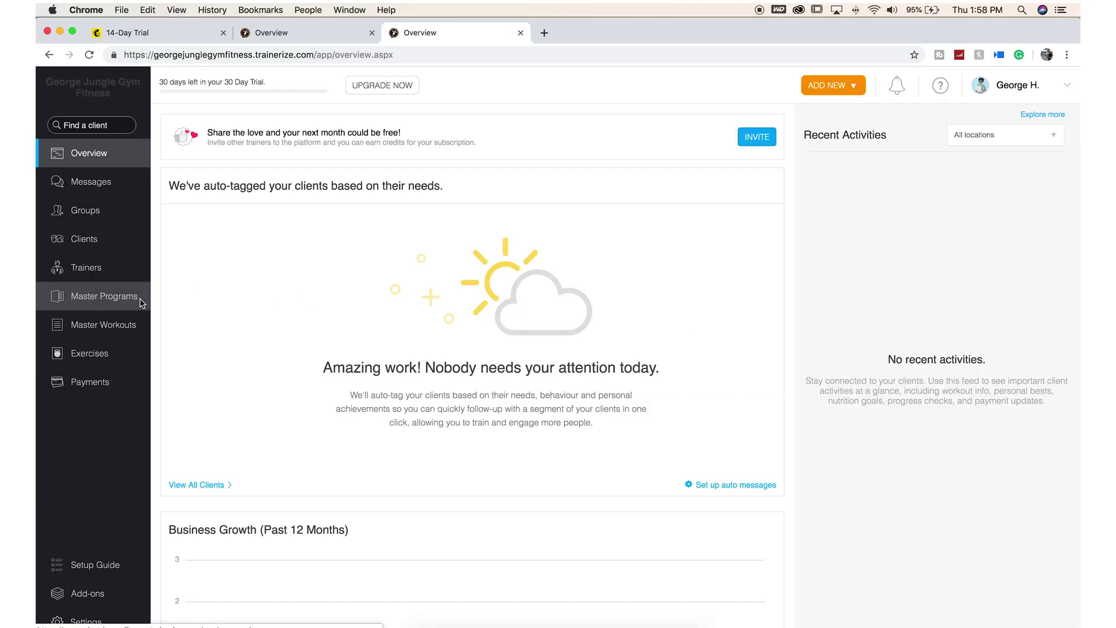
# Import the 14-Day Trial Program from the Trainerize library into Master Programs and view its weekly calendar
pyautogui.click(136, 300)
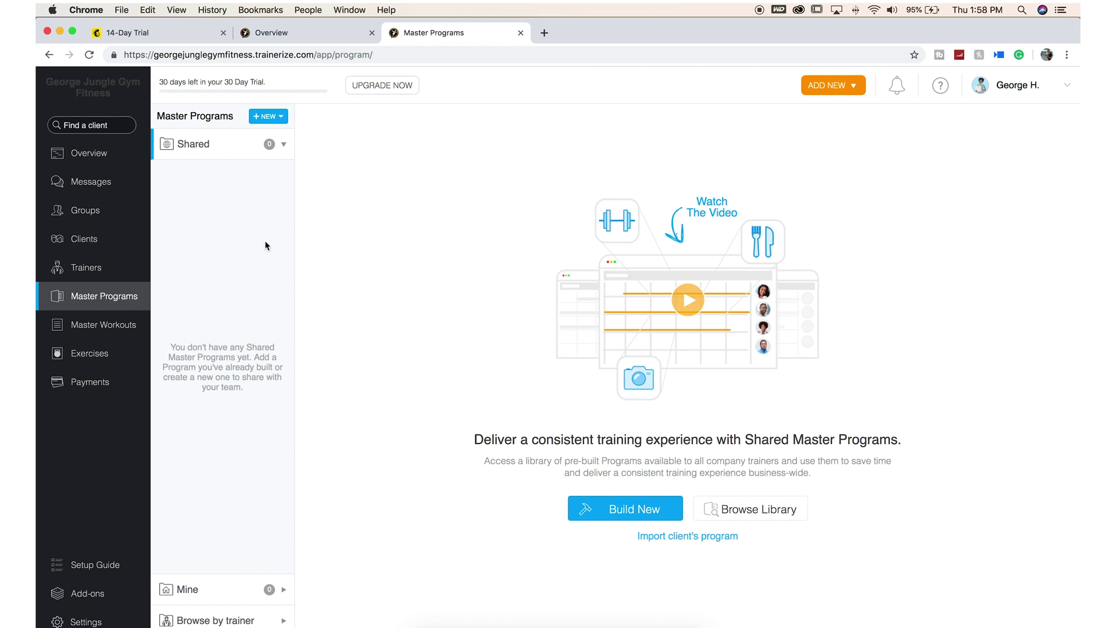
pyautogui.click(280, 118)
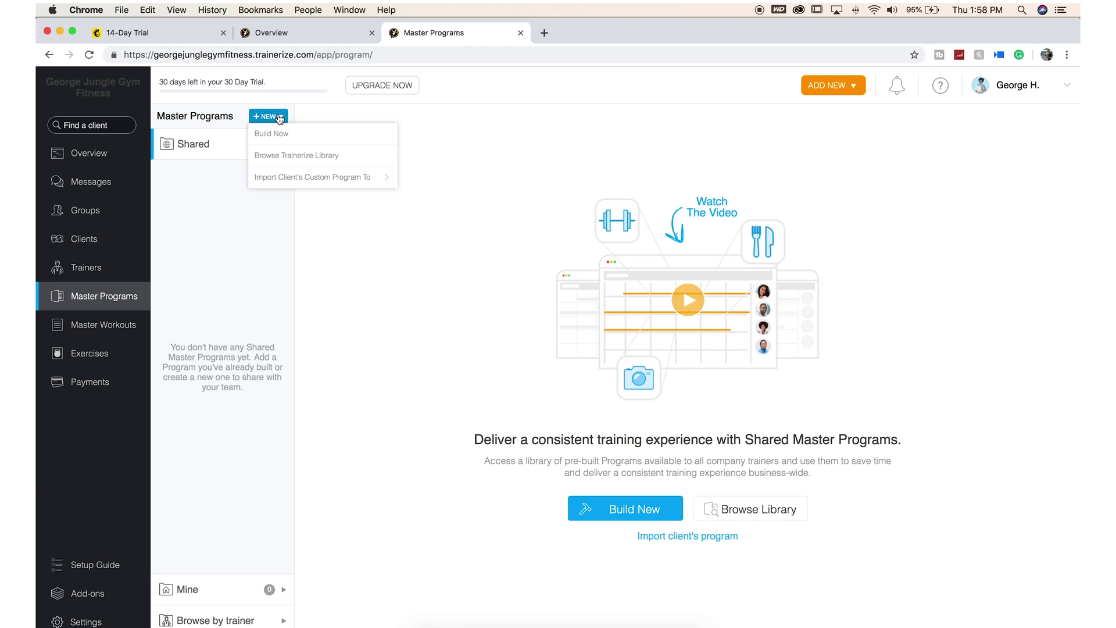
pyautogui.click(288, 155)
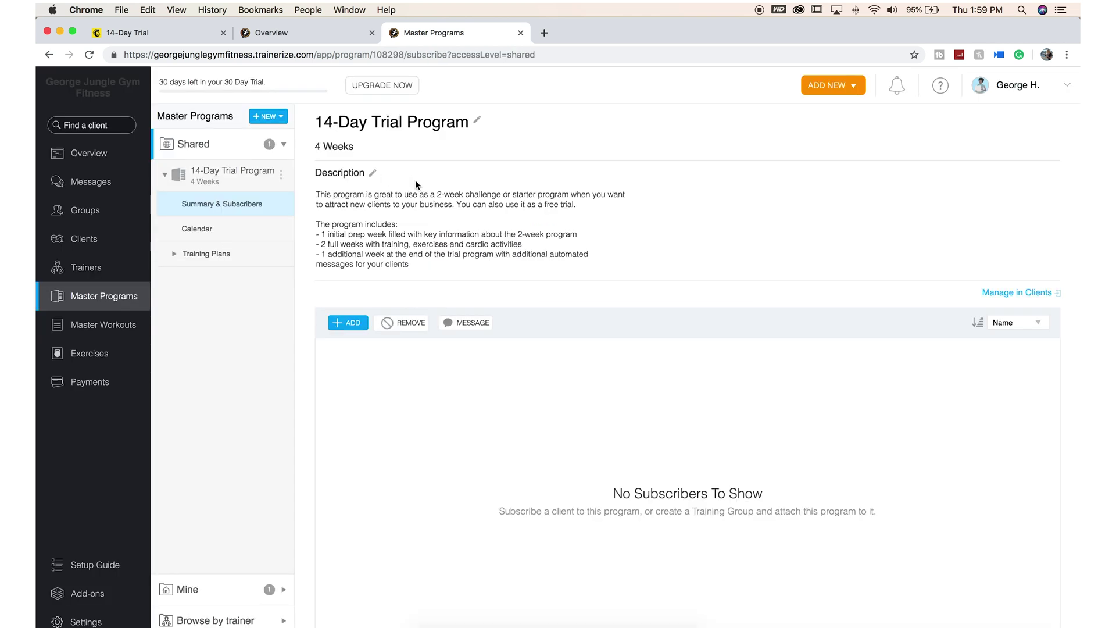
pyautogui.click(373, 176)
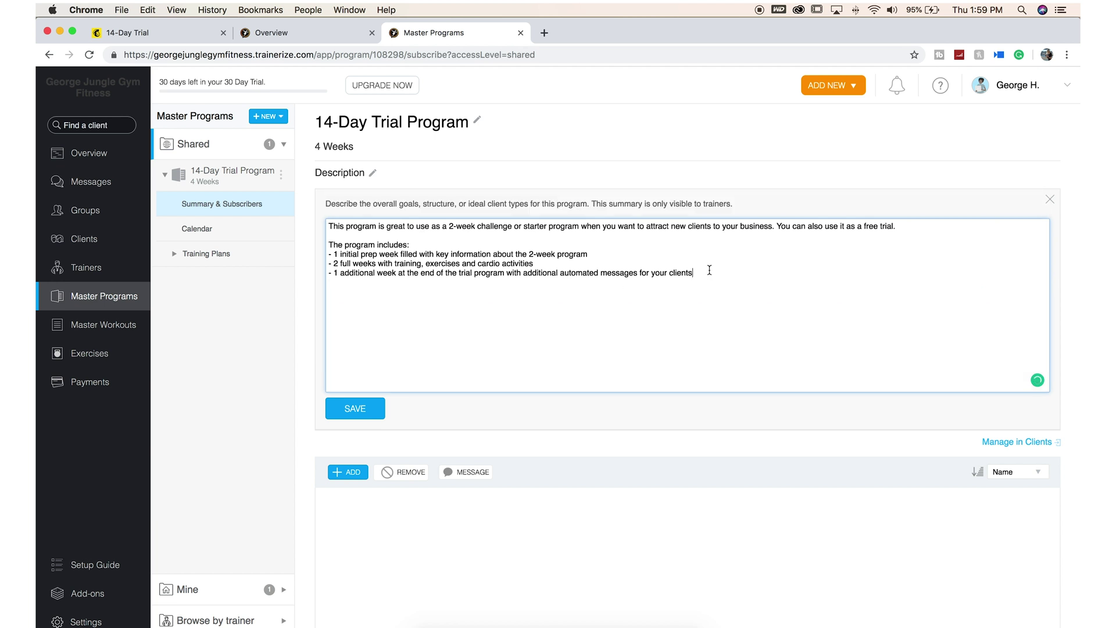
pyautogui.click(219, 233)
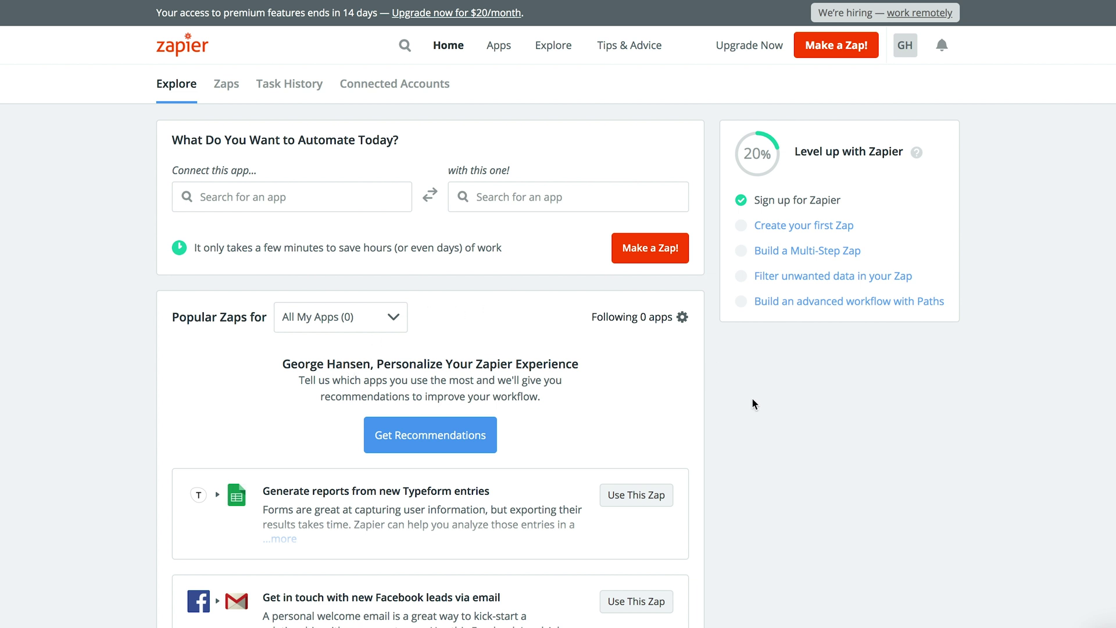
# Start a new Zap triggered by Mailchimp's New Subscriber event
pyautogui.click(198, 53)
pyautogui.click(845, 51)
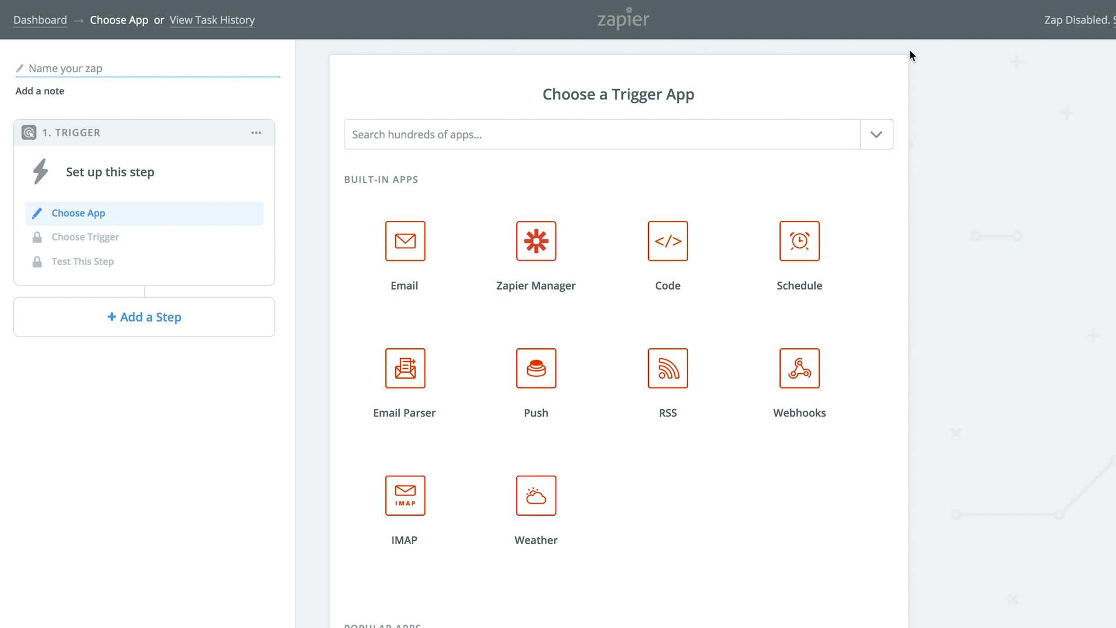
pyautogui.write('mail')
pyautogui.press('Down')
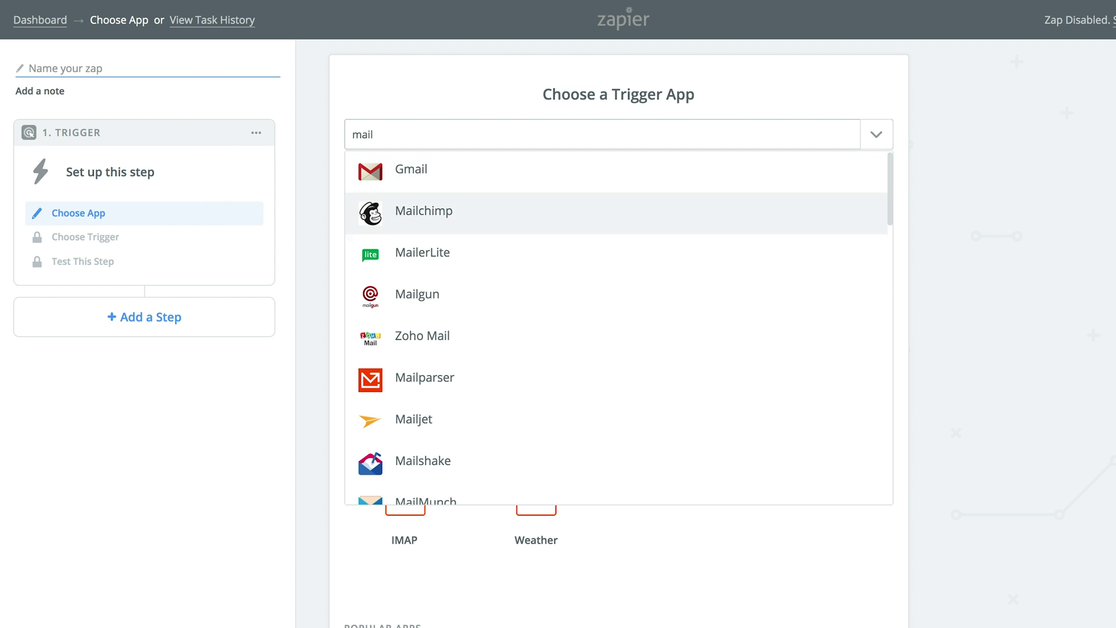
pyautogui.press('Return')
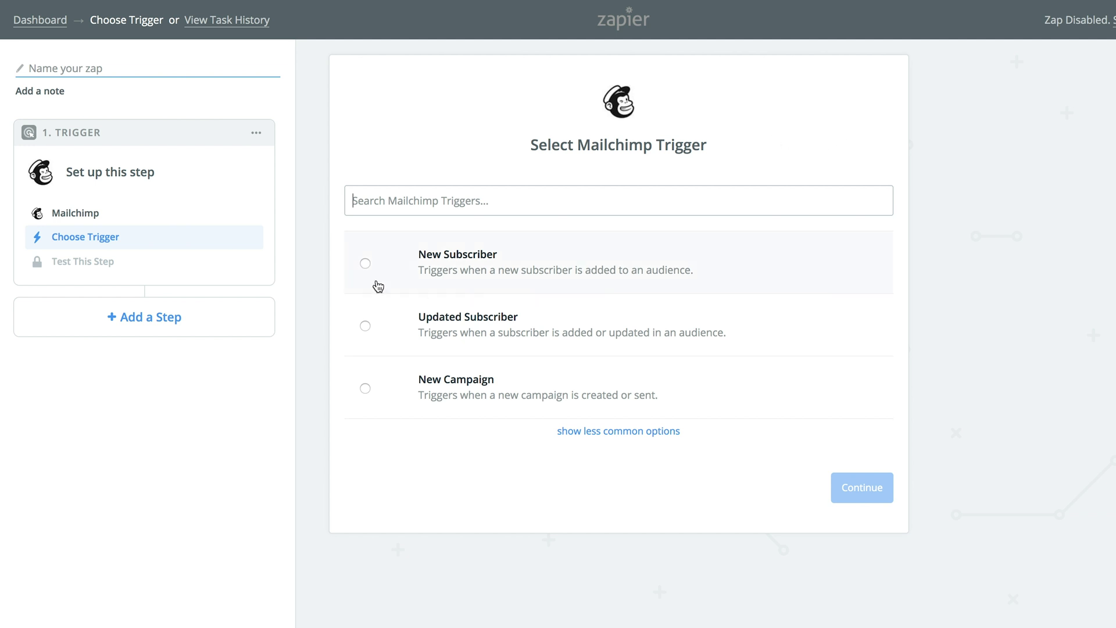
pyautogui.click(365, 264)
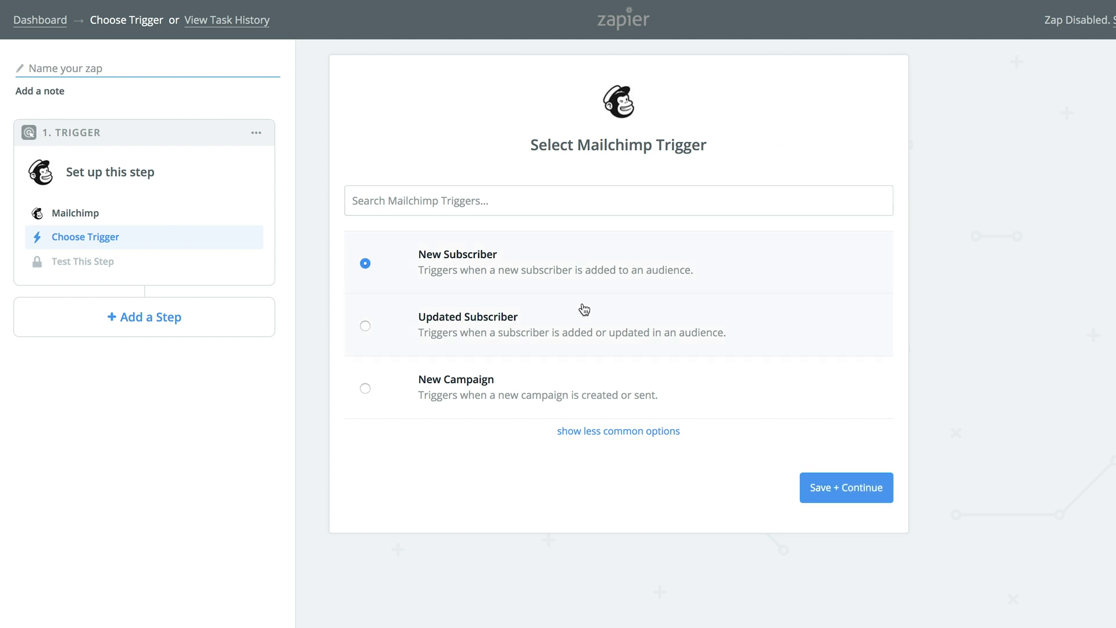
# Connect the Mailchimp account, choose the audience, and test to pull sample Subscriber A
pyautogui.click(876, 489)
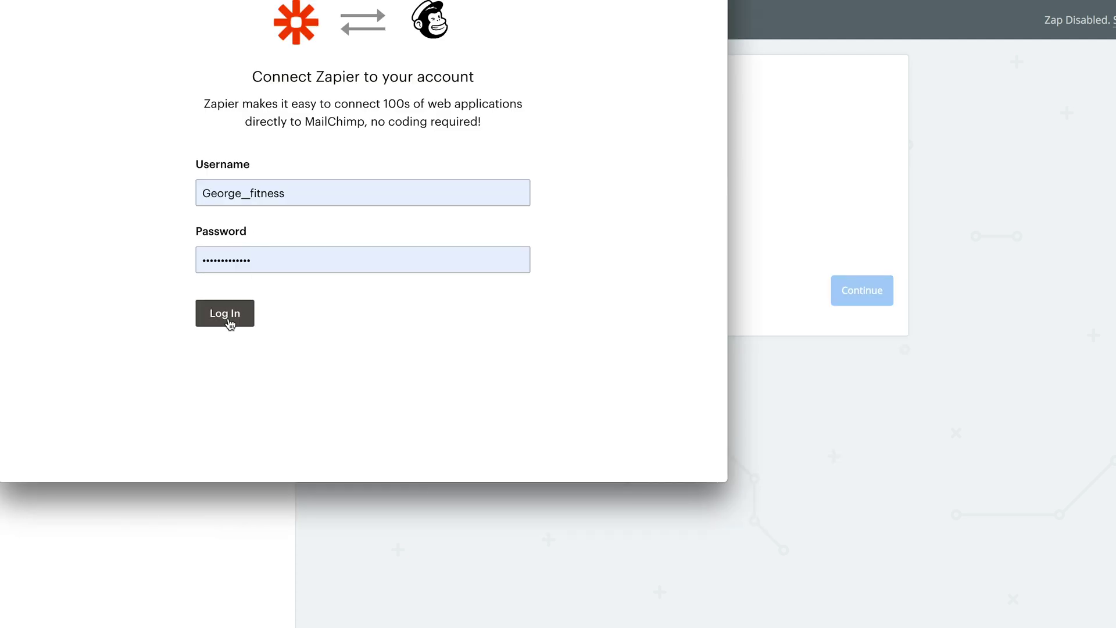
pyautogui.click(227, 314)
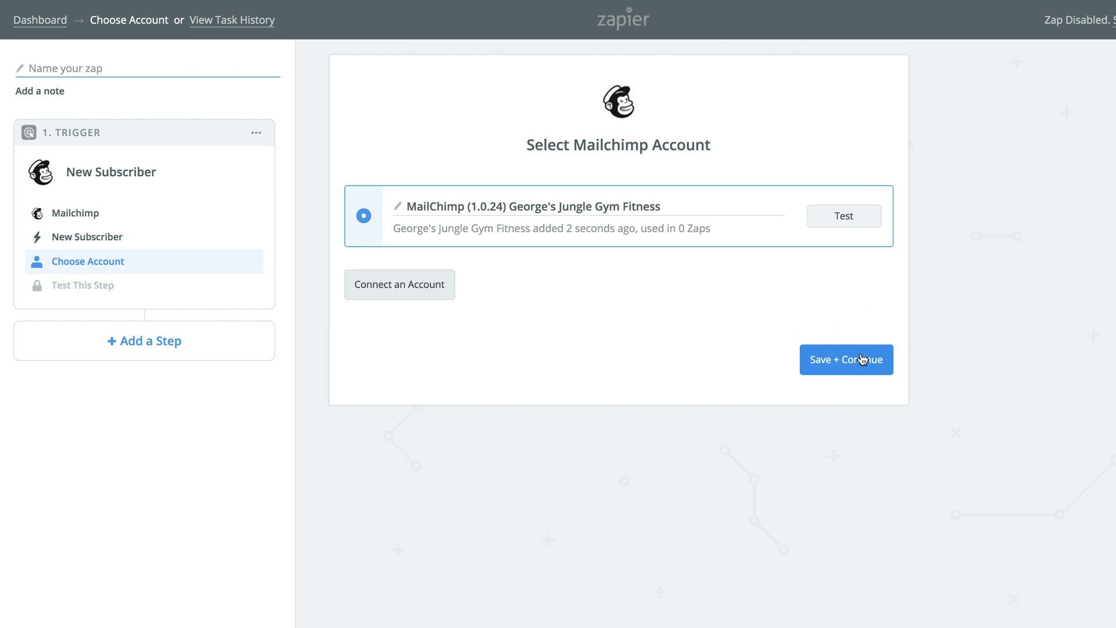
pyautogui.click(863, 358)
pyautogui.click(863, 221)
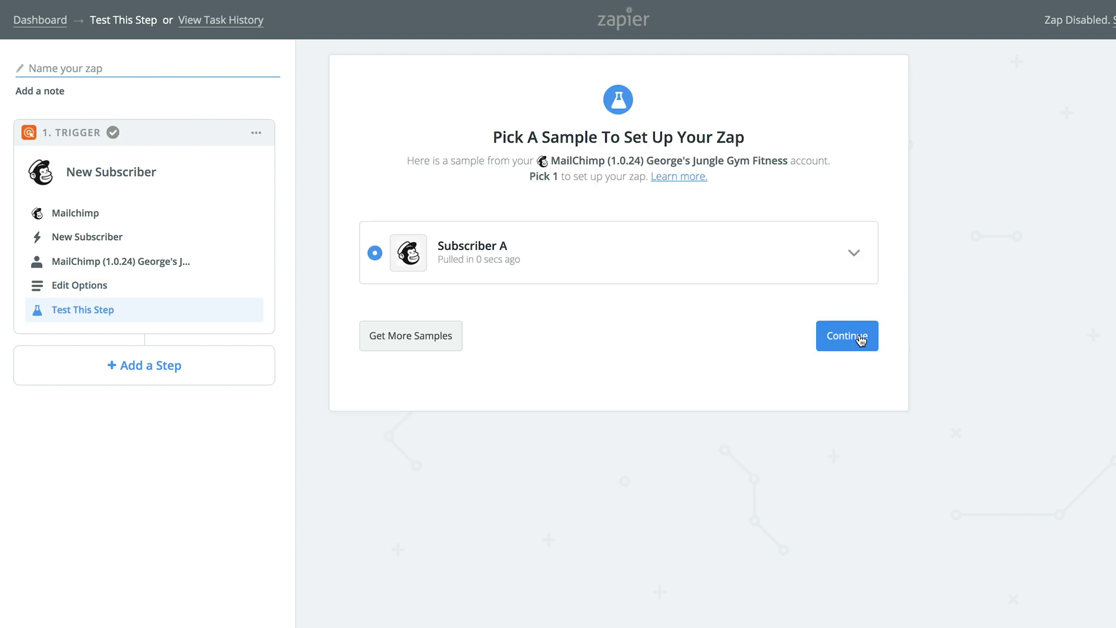
pyautogui.click(861, 341)
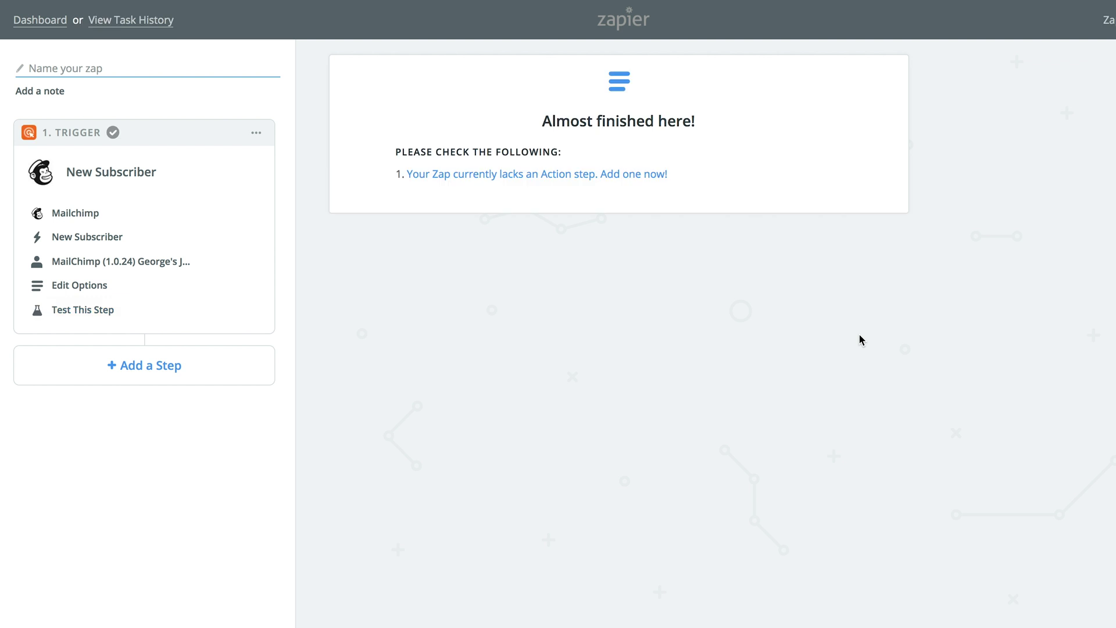
# Add a Trainerize 'Create Client' action step to the Zap
pyautogui.click(656, 184)
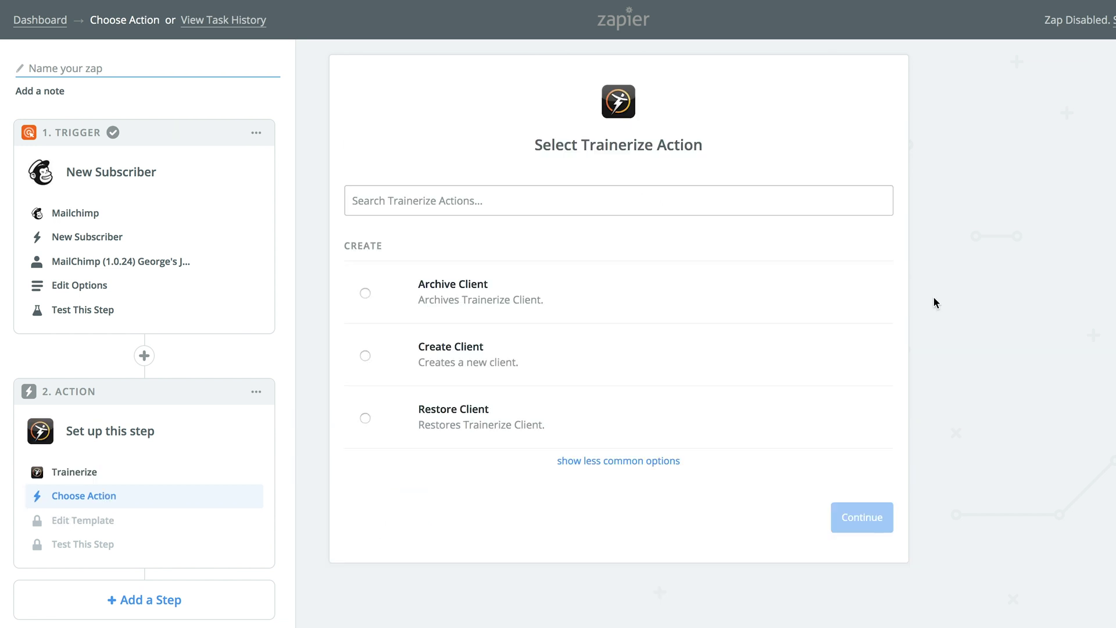
pyautogui.click(365, 357)
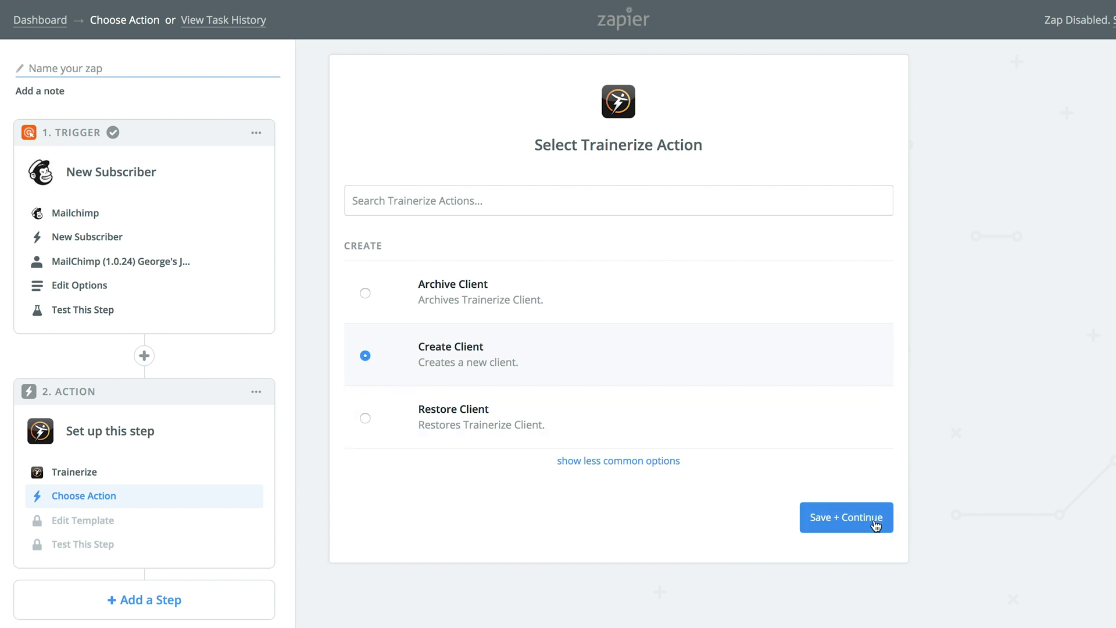
pyautogui.click(874, 523)
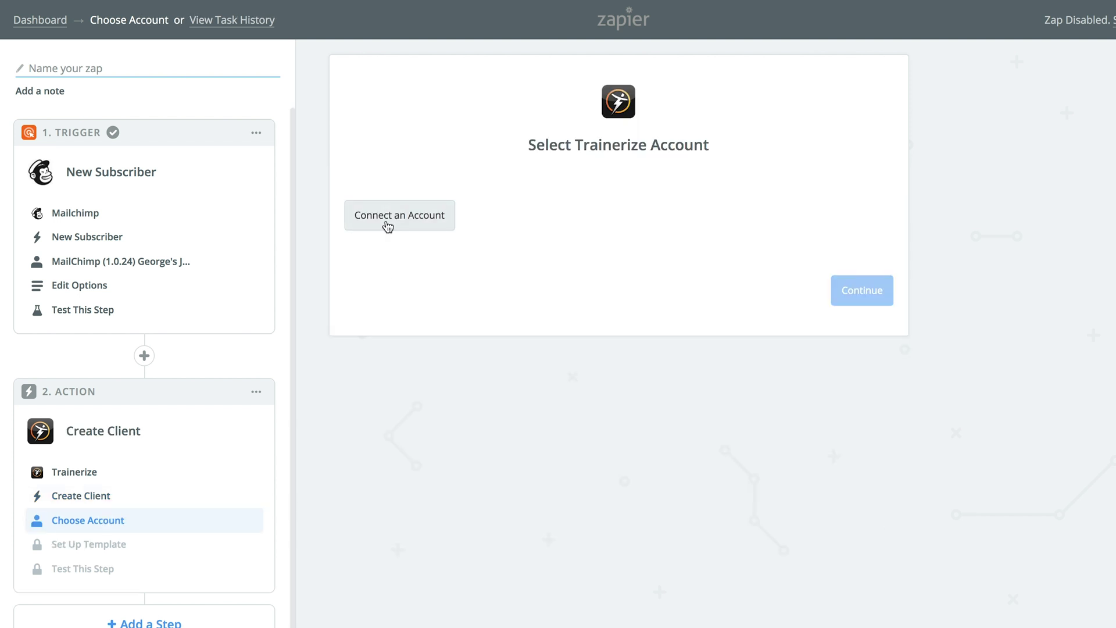
# Connect a Trainerize account by signing in with the saved login, then continue
pyautogui.click(386, 217)
pyautogui.write('ge')
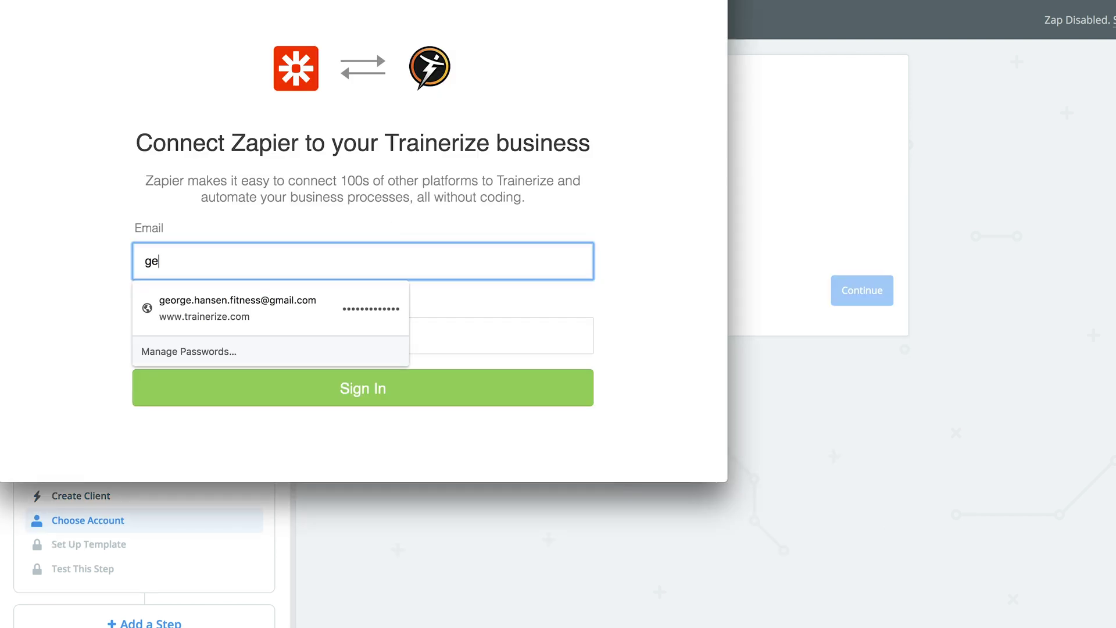
pyautogui.click(245, 298)
pyautogui.click(357, 395)
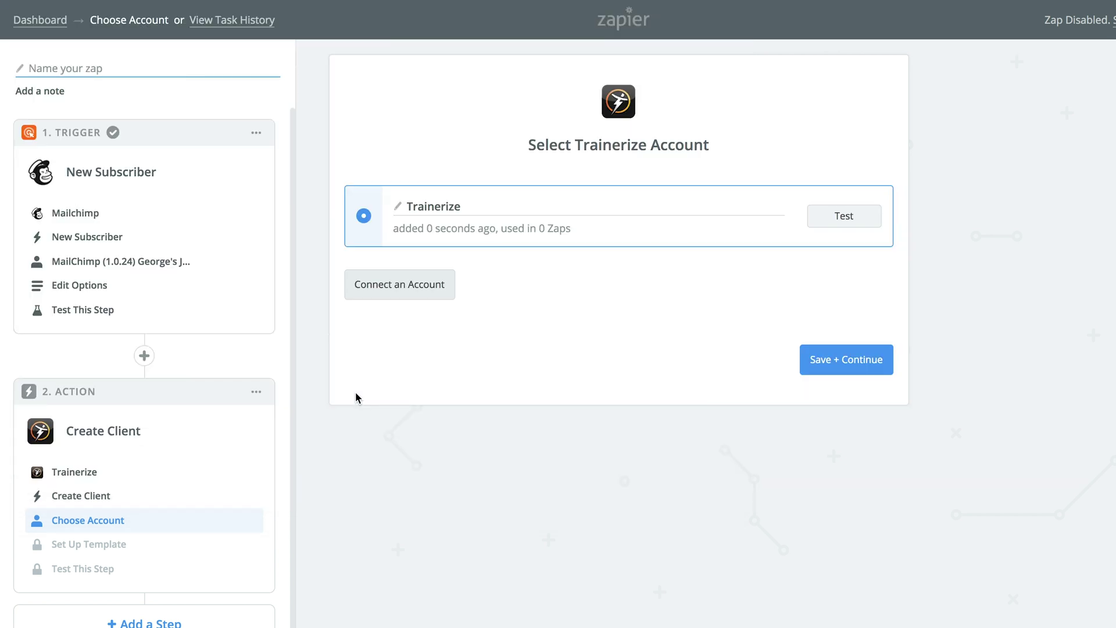
pyautogui.click(840, 367)
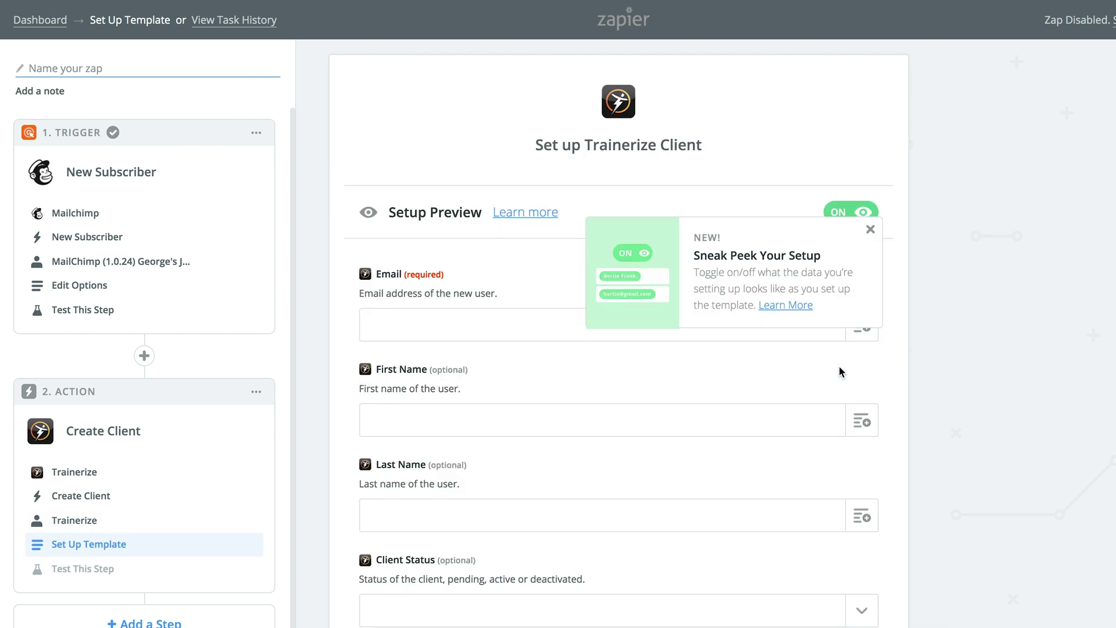
# Map the Mailchimp subscriber's Email, Merges Fname and Merges Lname into Email, First Name and Last Name
pyautogui.click(872, 230)
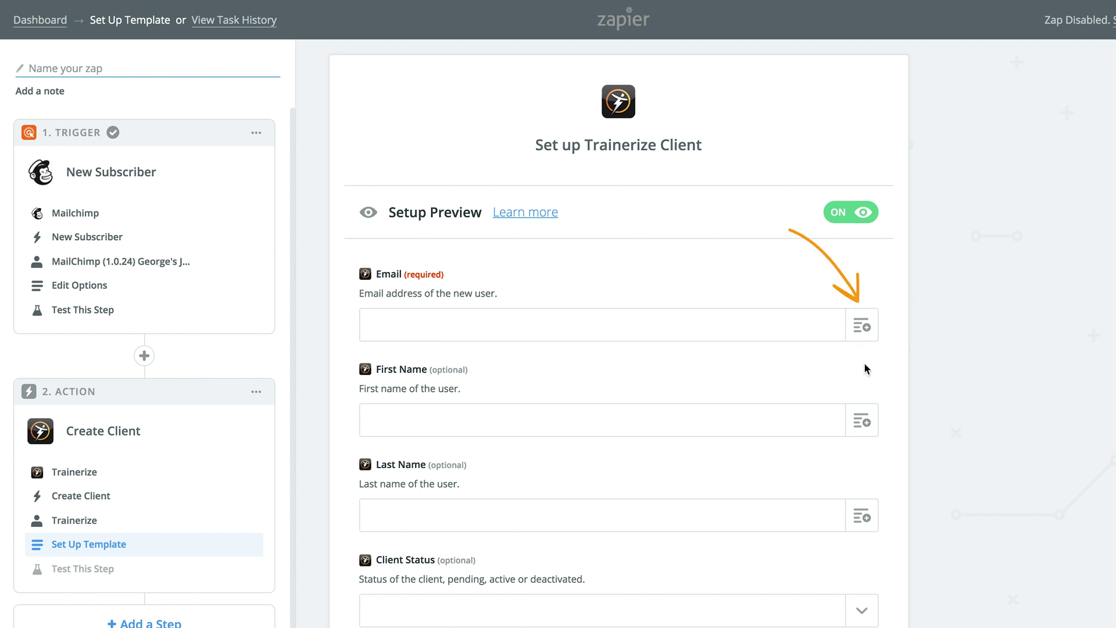
pyautogui.click(861, 325)
pyautogui.scroll(-4, 770, 439)
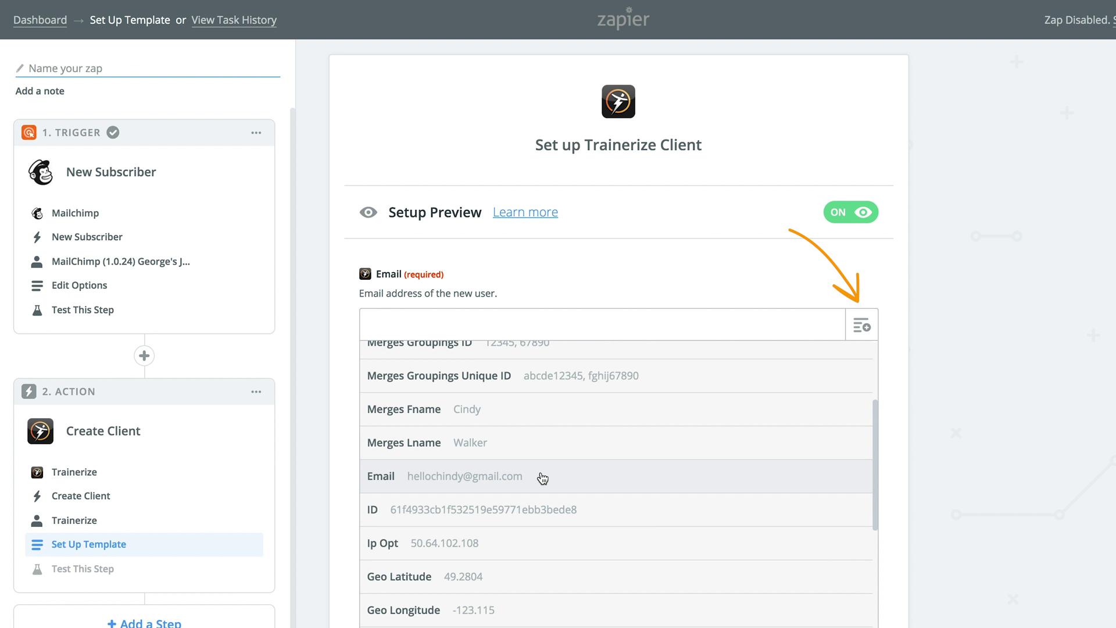
pyautogui.click(542, 477)
pyautogui.click(861, 420)
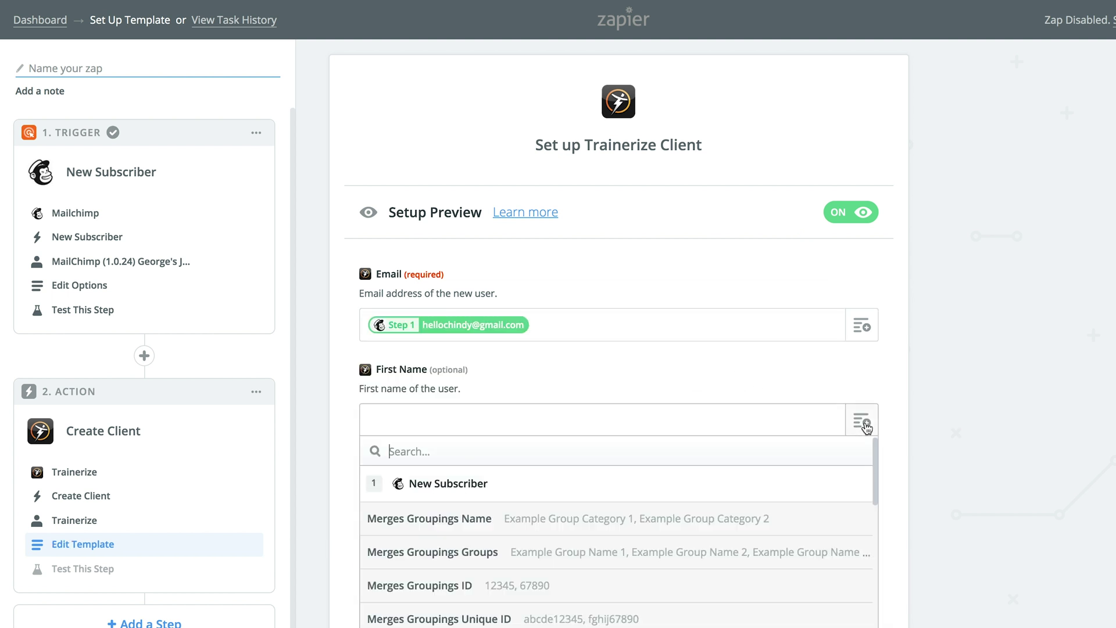
pyautogui.click(765, 557)
pyautogui.click(615, 522)
pyautogui.click(861, 520)
pyautogui.scroll(-5, 751, 578)
pyautogui.scroll(1, 751, 578)
pyautogui.click(498, 423)
# Set Client Status to 'active' and keep Two Way Messaging as the messaging permission
pyautogui.click(862, 421)
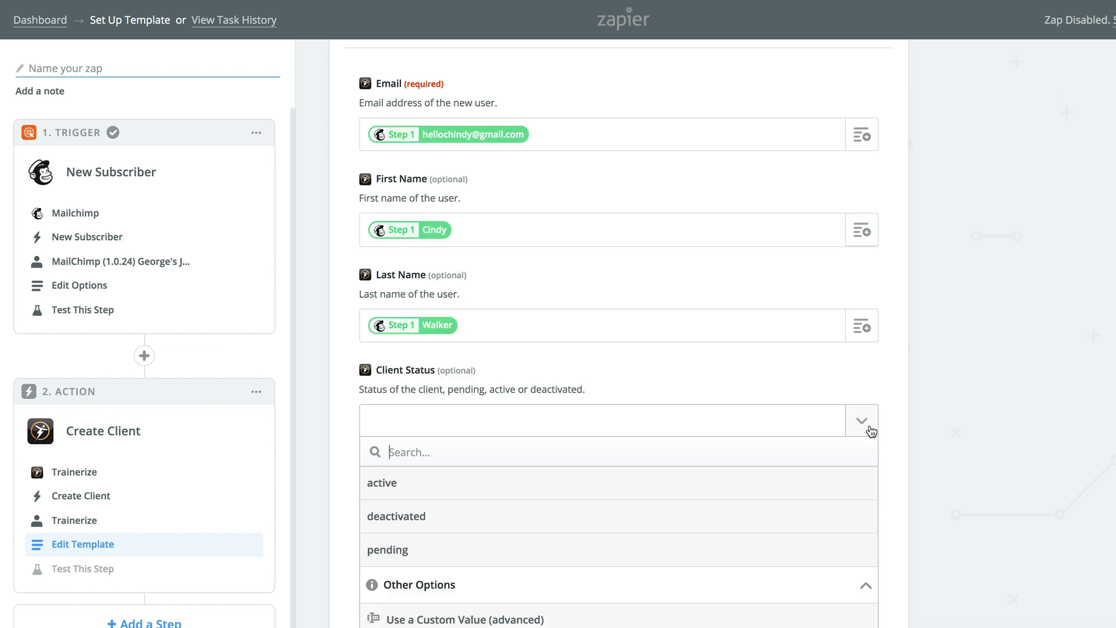
pyautogui.click(732, 488)
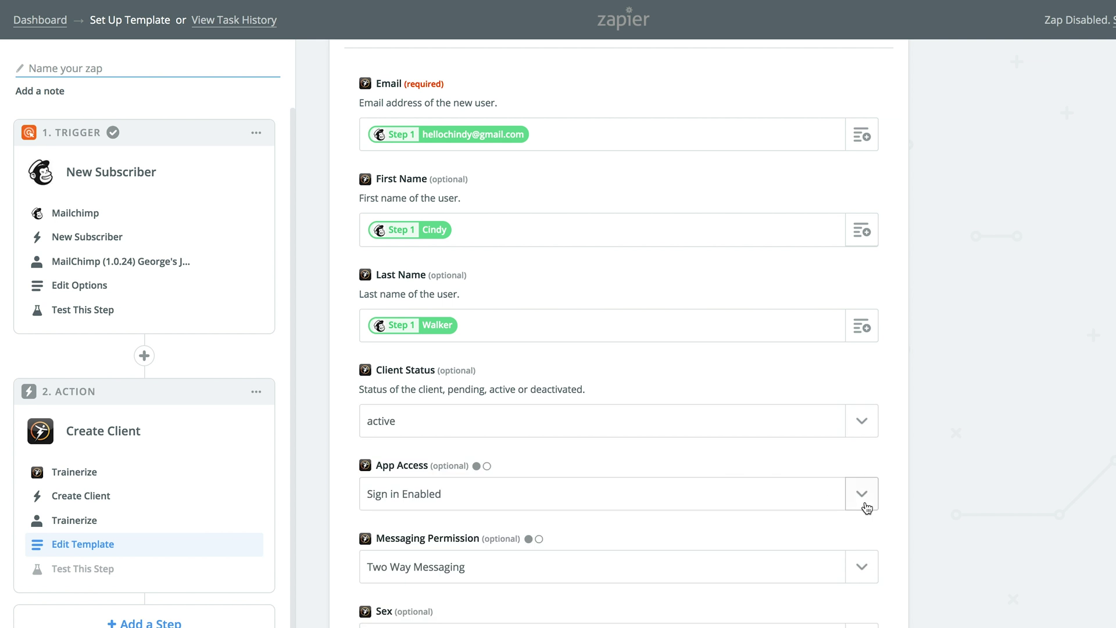
pyautogui.scroll(-2, 930, 529)
pyautogui.click(862, 443)
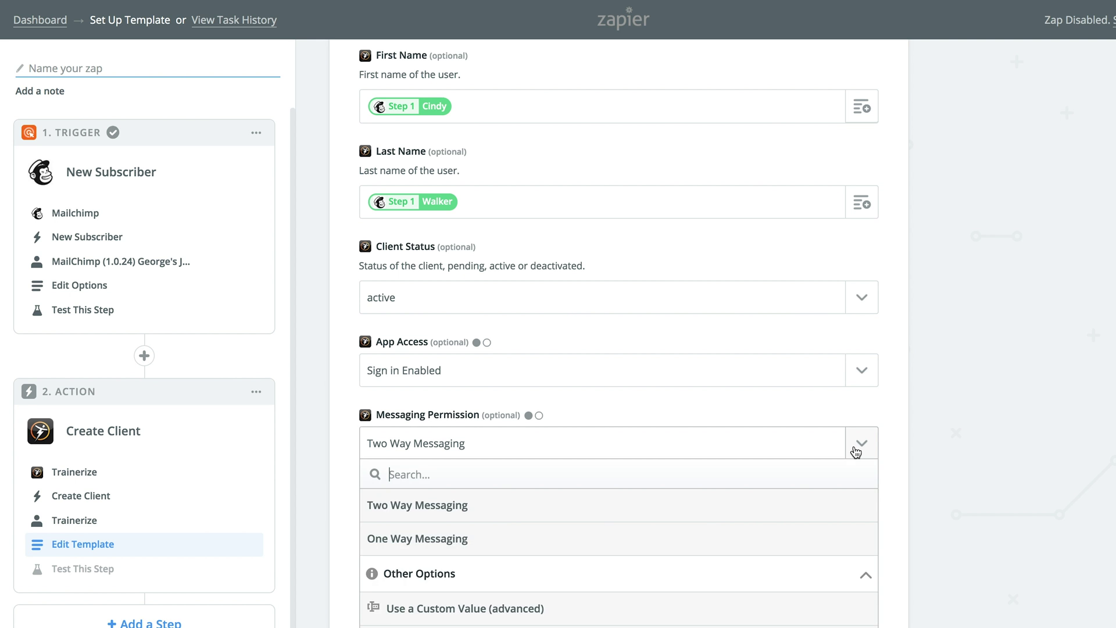
pyautogui.click(575, 505)
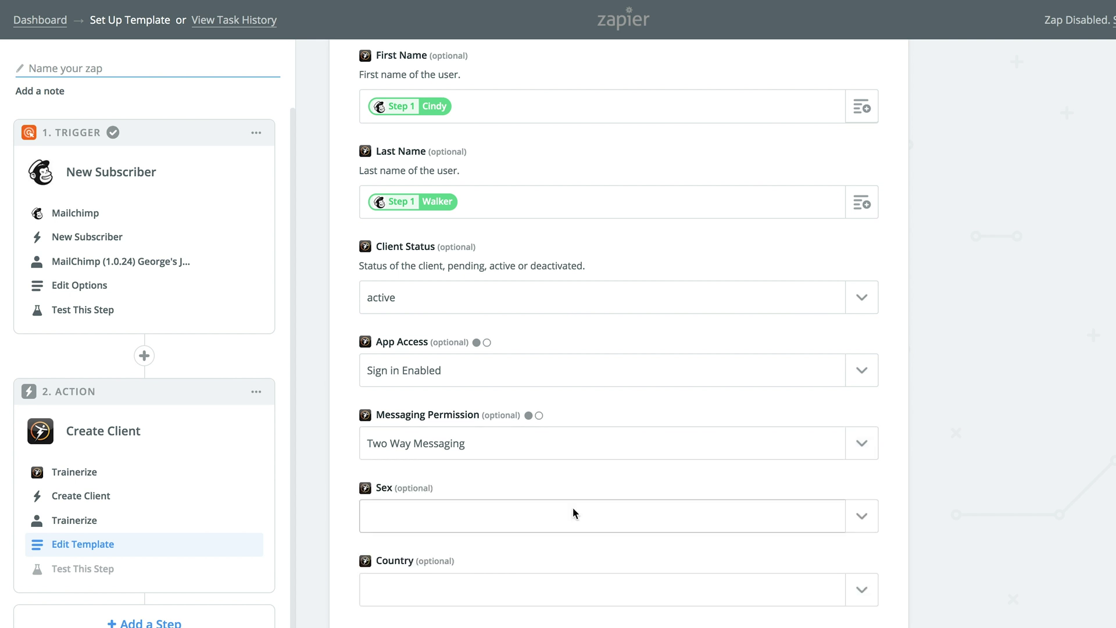
pyautogui.click(856, 452)
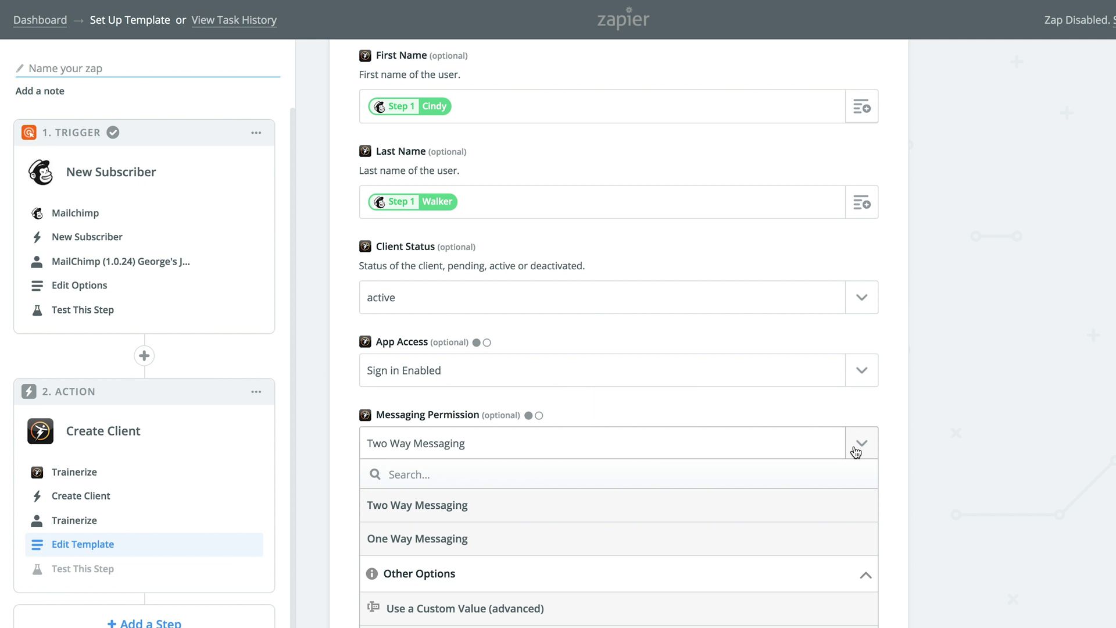
# Assign the 14-Day Trial Program with a Program Start Date of Last Monday
pyautogui.scroll(-15, 907, 400)
pyautogui.scroll(-3, 892, 399)
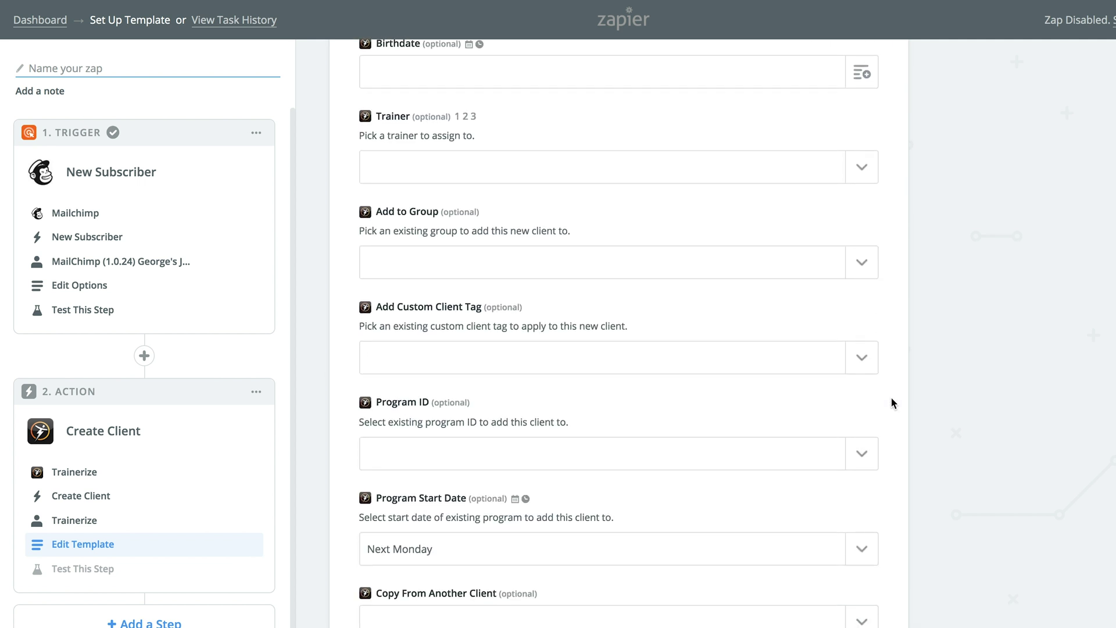
pyautogui.scroll(-3, 893, 402)
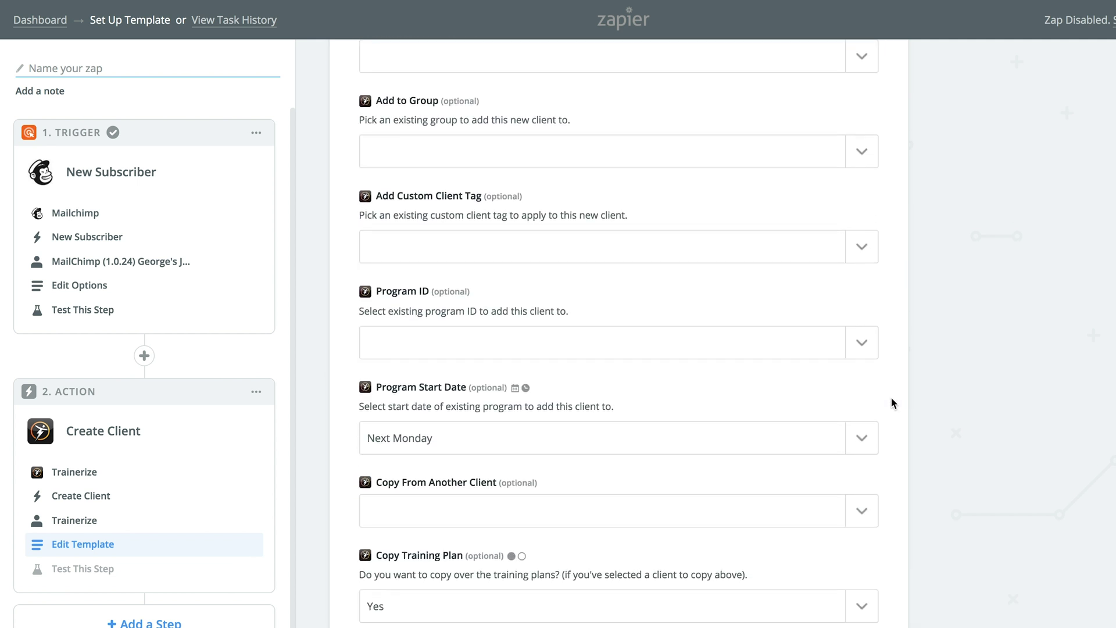
pyautogui.click(868, 344)
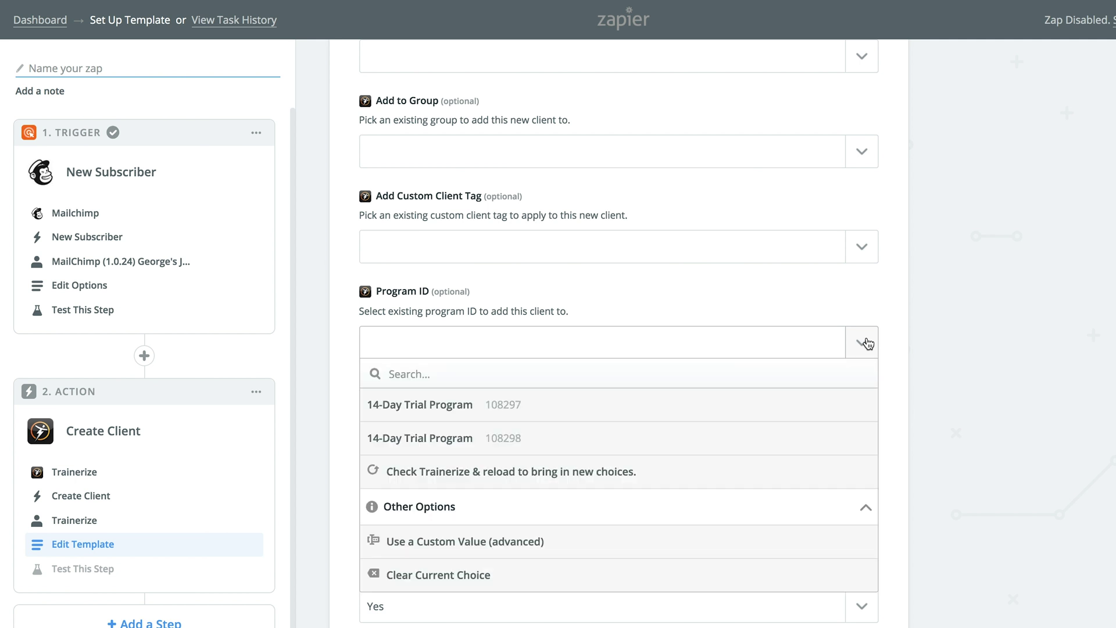
pyautogui.click(784, 420)
pyautogui.click(865, 441)
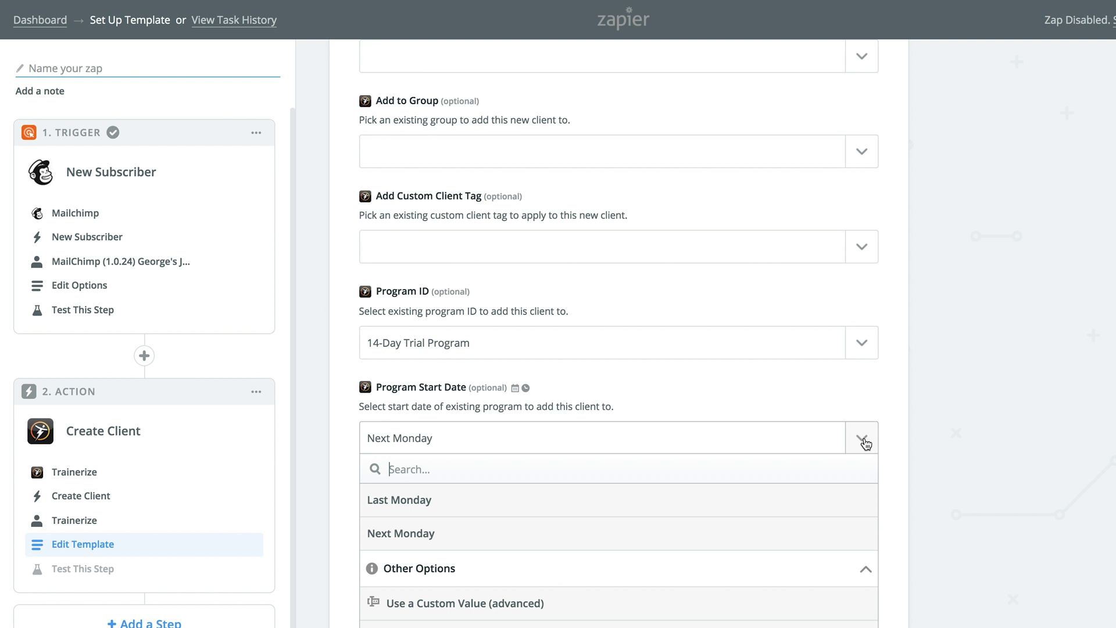
pyautogui.click(850, 501)
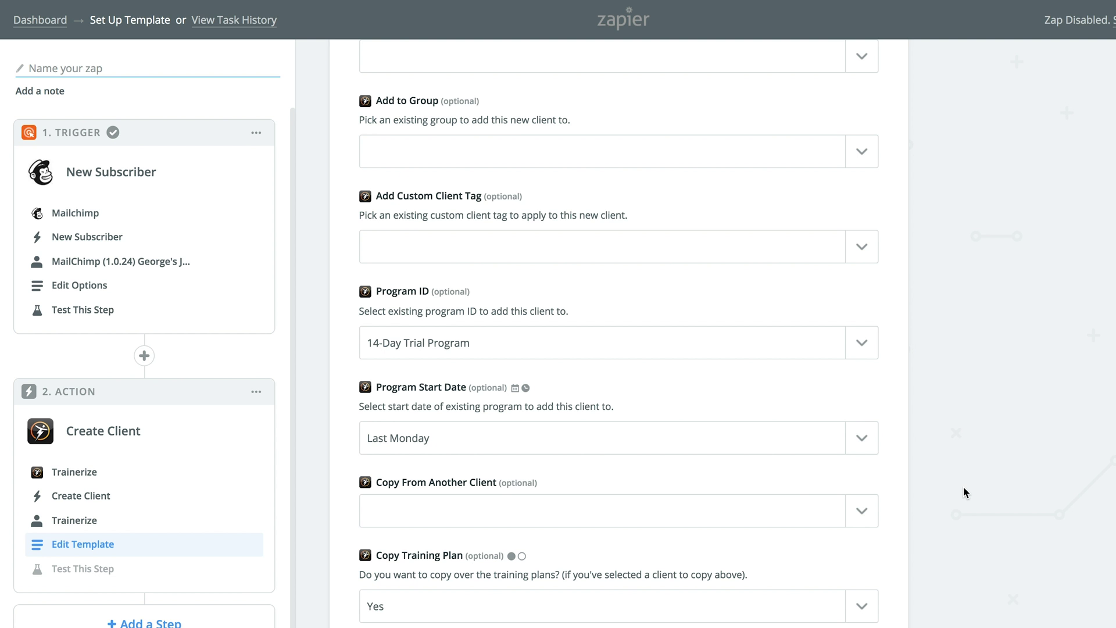
# Set the First Training Plan Start Date to Next Monday and continue to testing
pyautogui.scroll(-4, 964, 487)
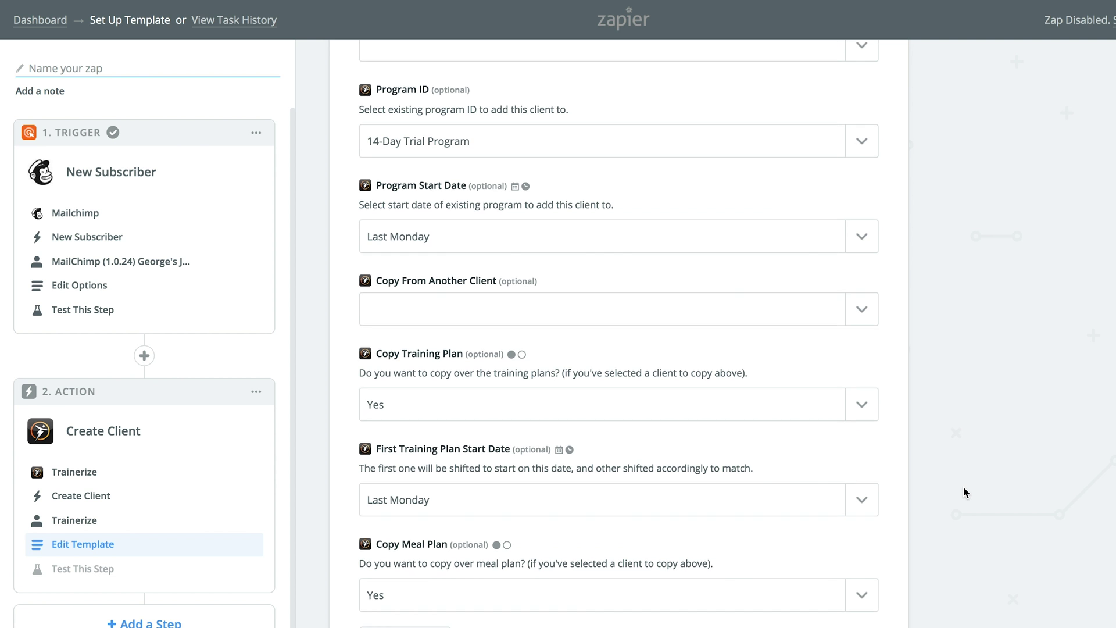
pyautogui.scroll(-2, 964, 492)
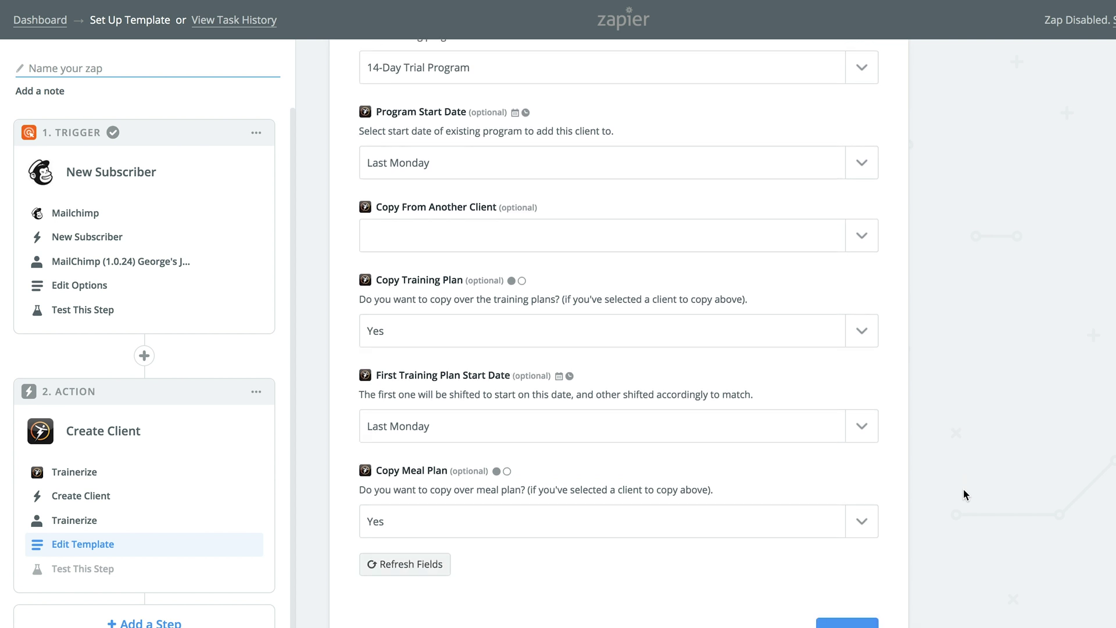
pyautogui.click(864, 428)
pyautogui.click(688, 517)
pyautogui.scroll(-1, 972, 475)
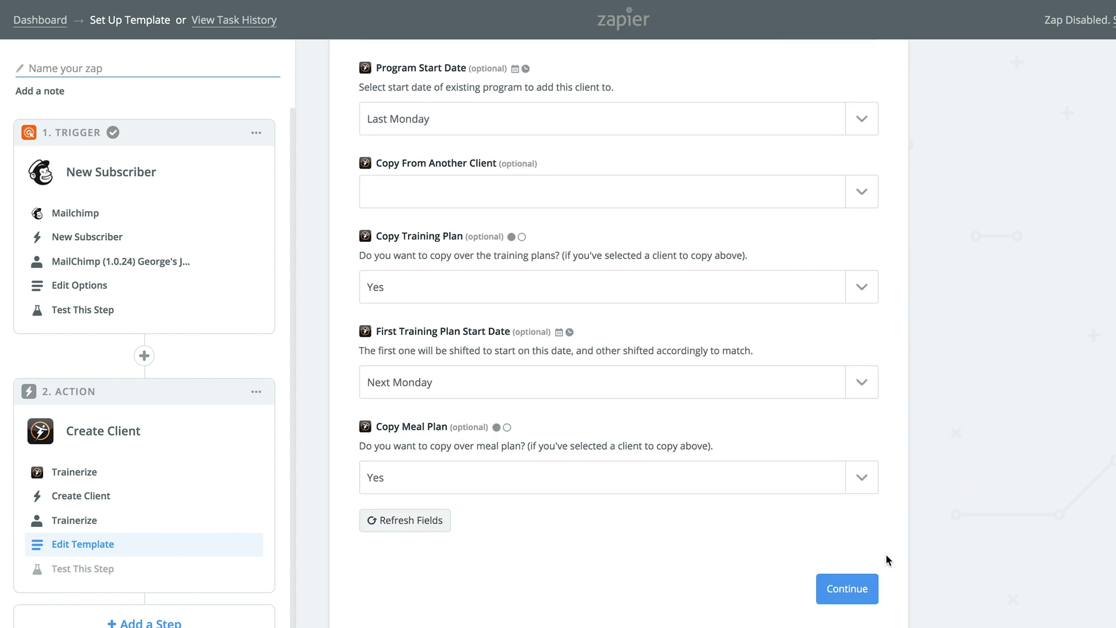
pyautogui.click(862, 589)
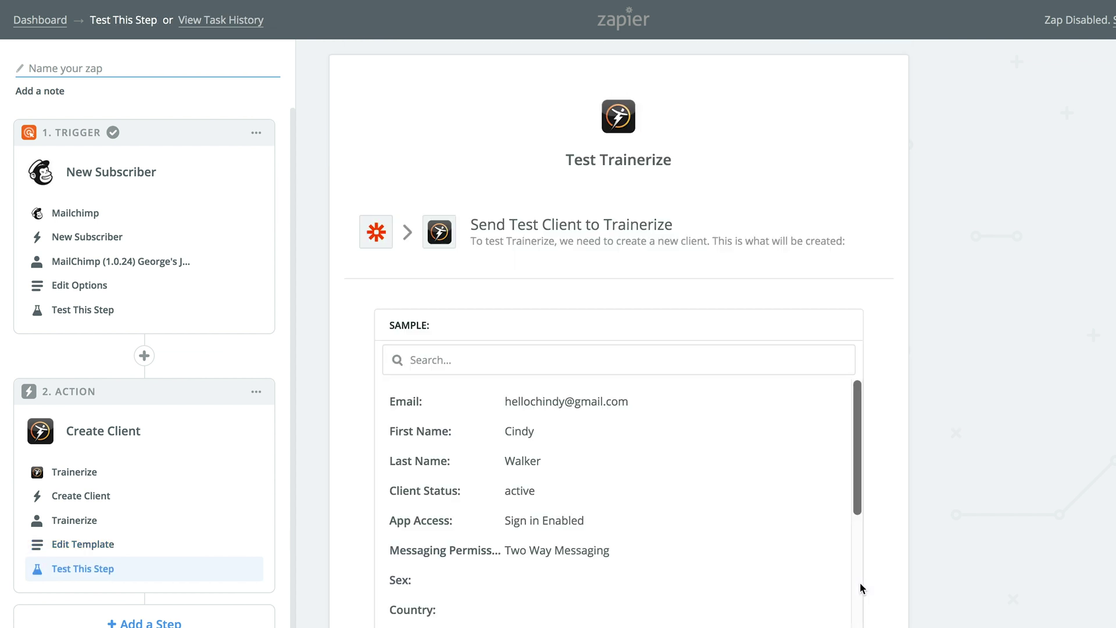
# Send a test client to Trainerize, finish the Zap and switch 'Your Zap Is' to ON
pyautogui.scroll(-10, 884, 561)
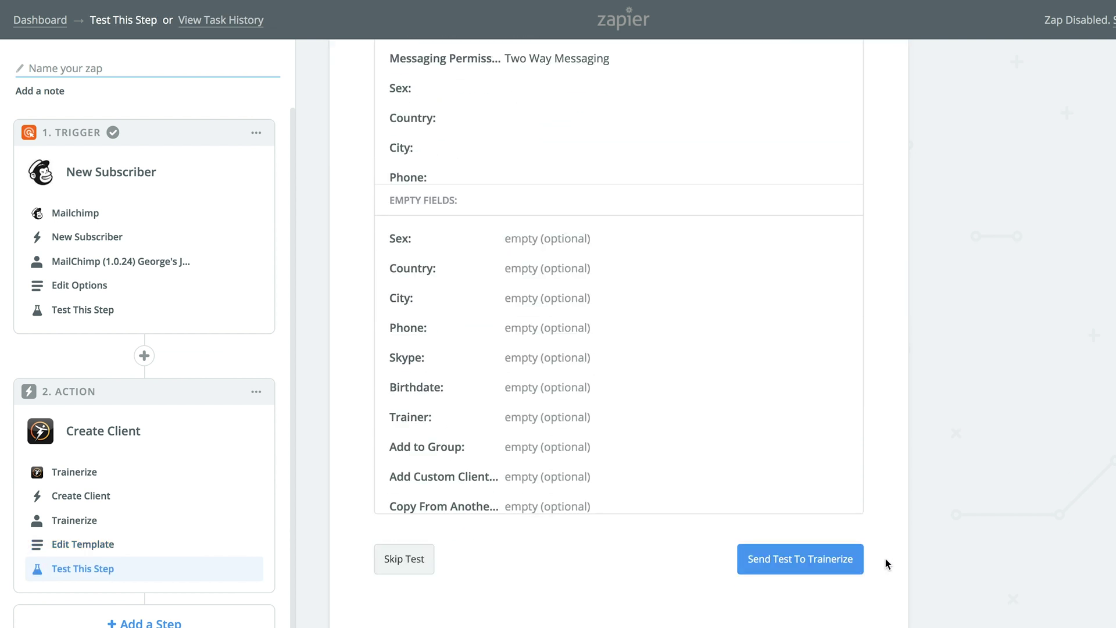
pyautogui.click(841, 569)
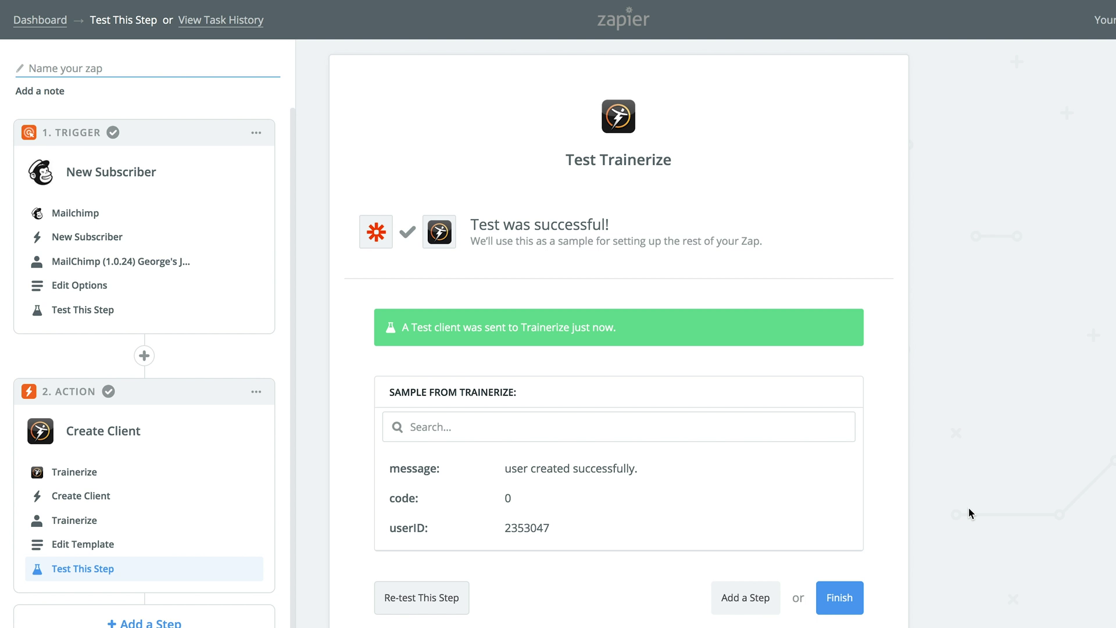
pyautogui.click(850, 598)
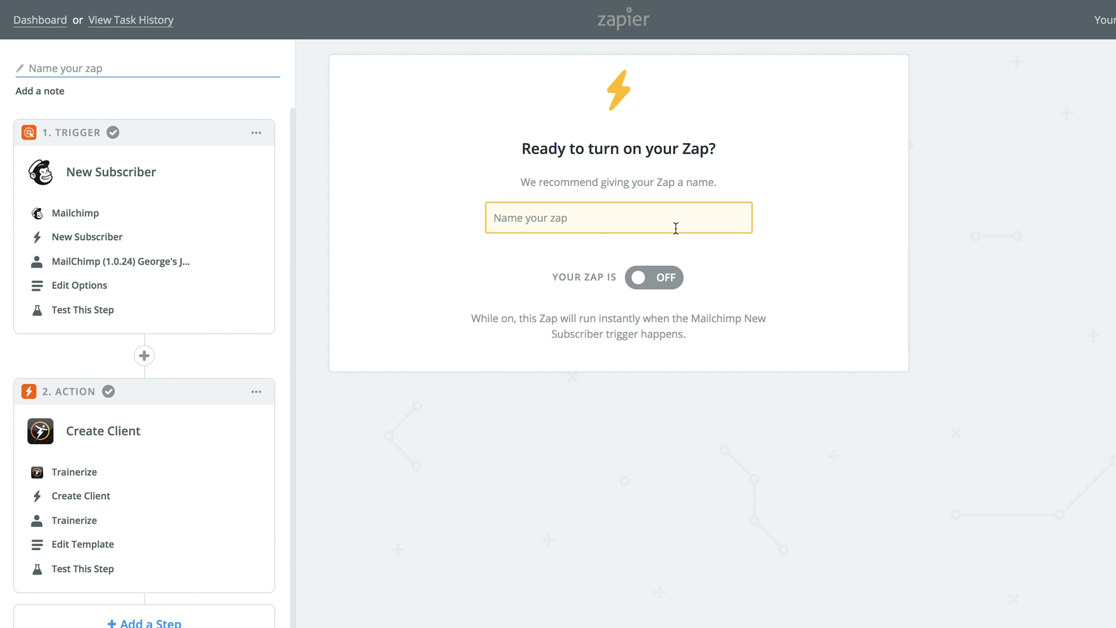
pyautogui.click(675, 284)
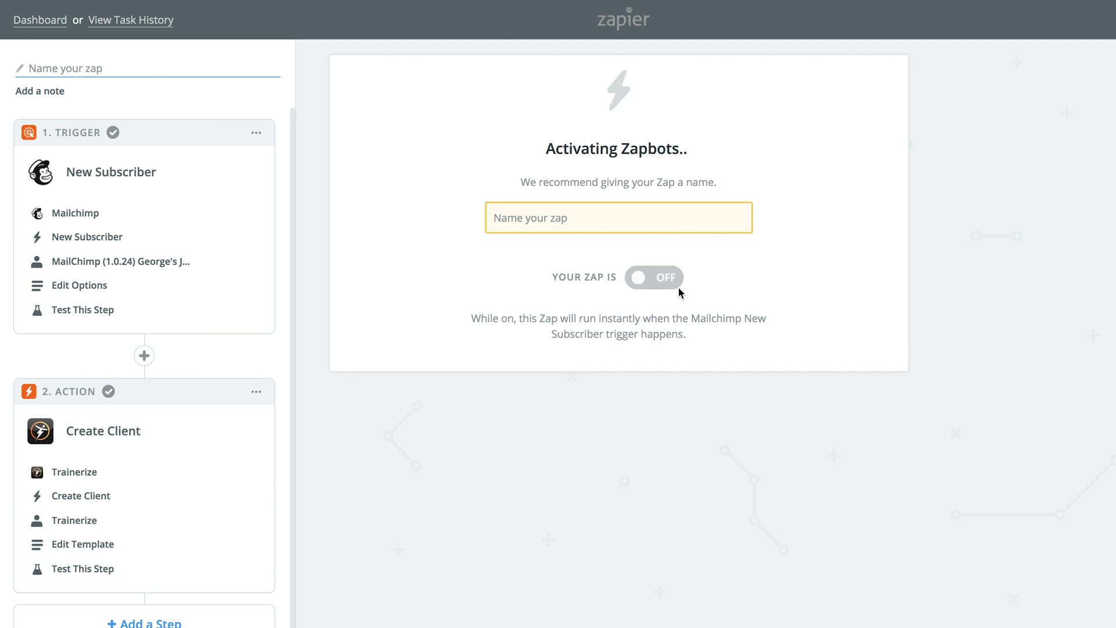